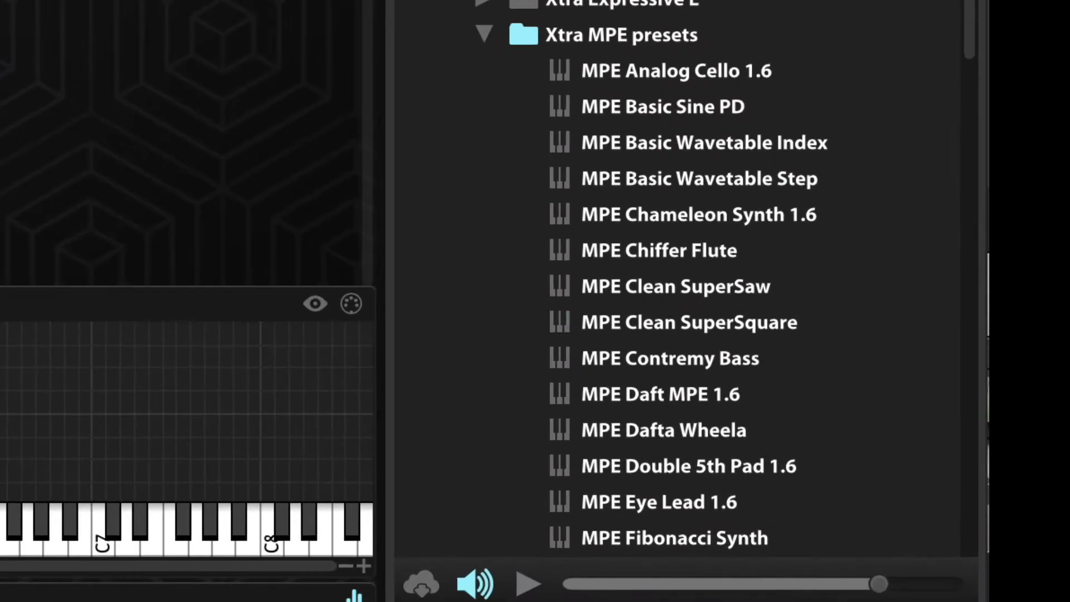
Step: Scroll the Xtra MPE presets and load MPE Contremy Bass into Part 1
scroll(686, 279, down, 10)
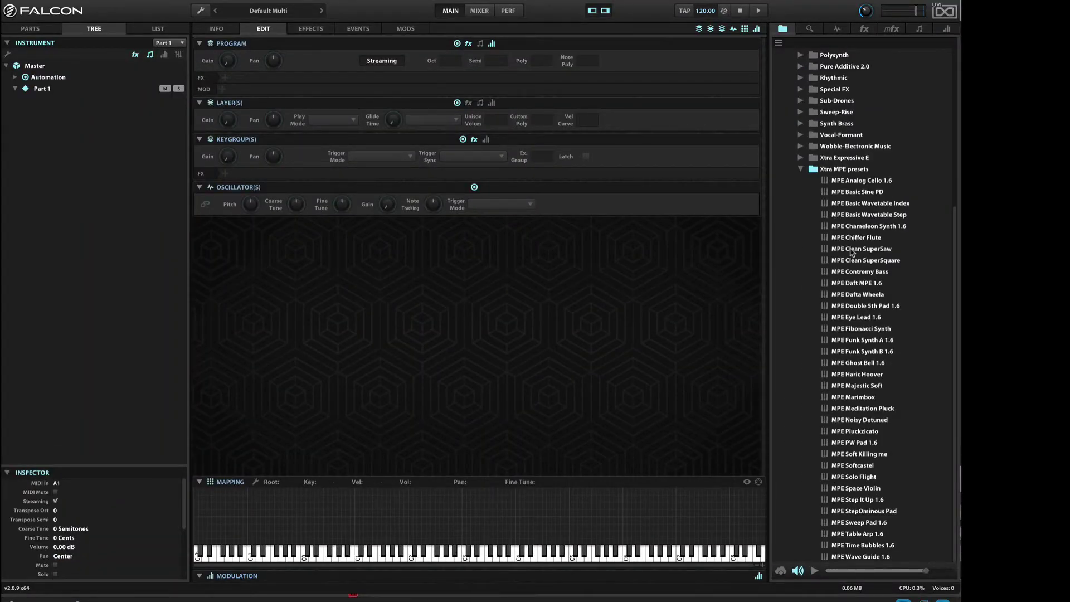
double_click(850, 273)
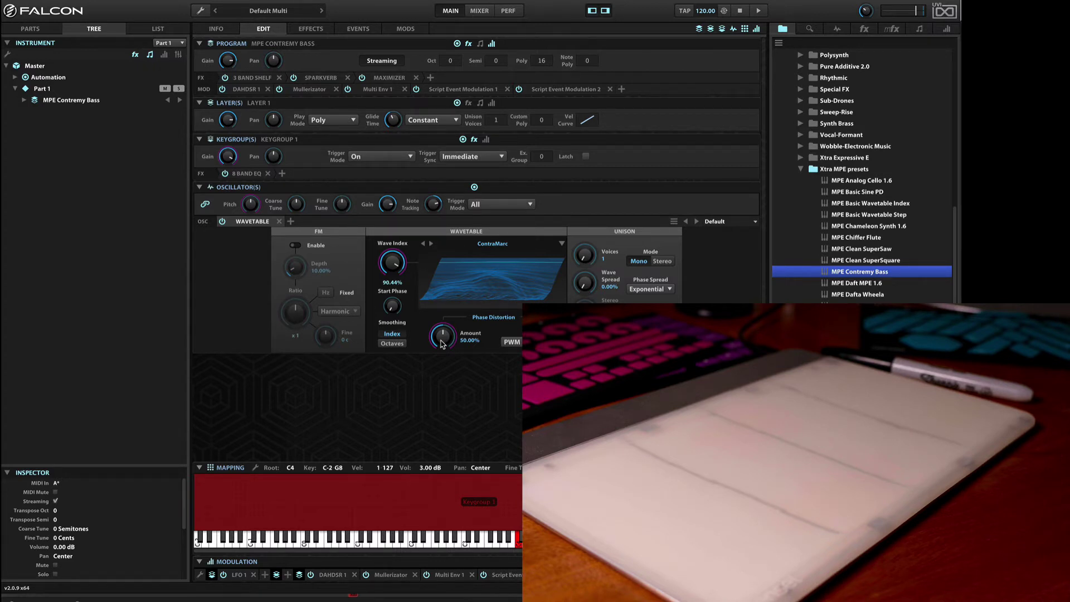
right_click(443, 337)
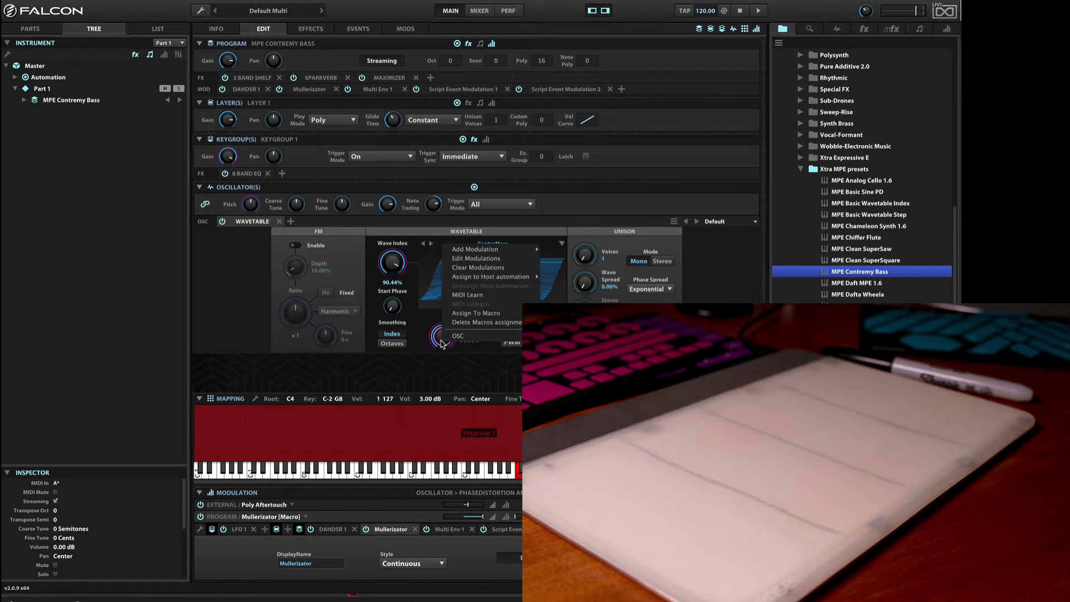
click(452, 259)
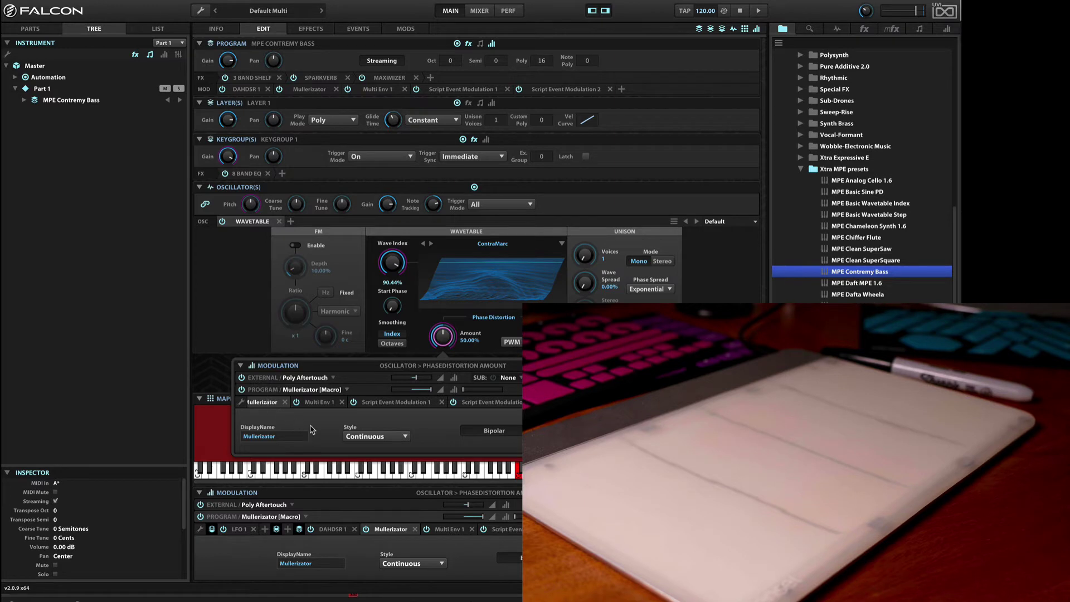
click(455, 390)
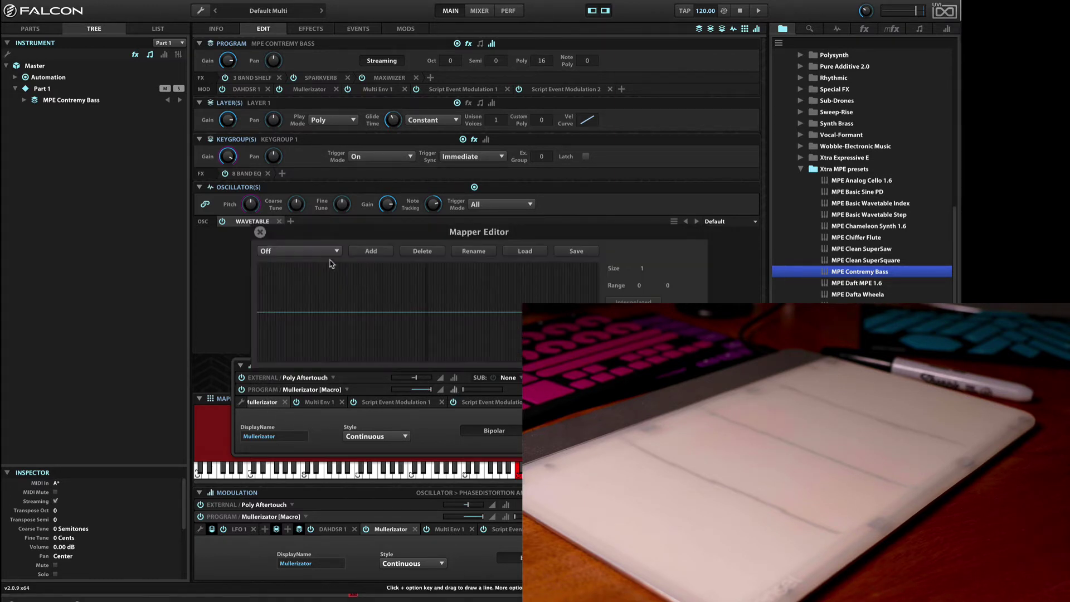
click(260, 232)
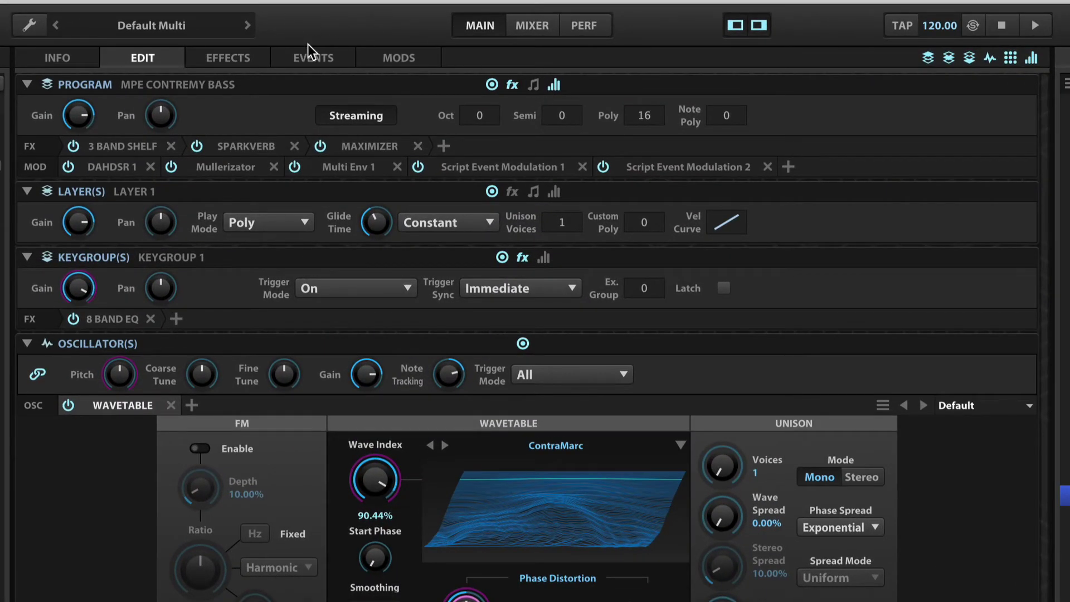
Step: Switch to the Events page and browse the expanded Arpeggiated folder for Psy Bass Motion 1.5
click(315, 57)
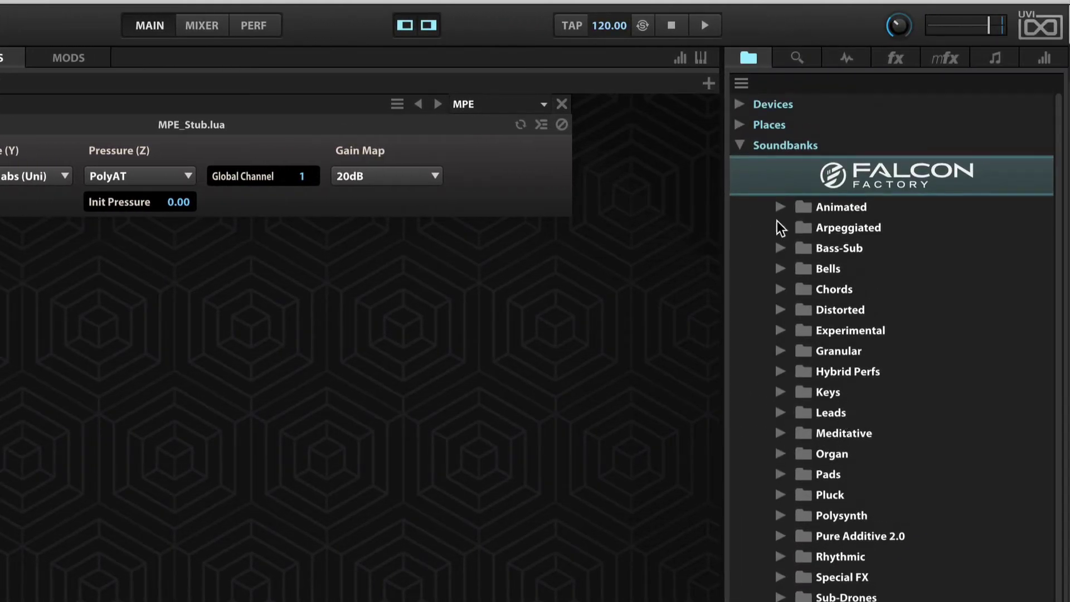
click(782, 228)
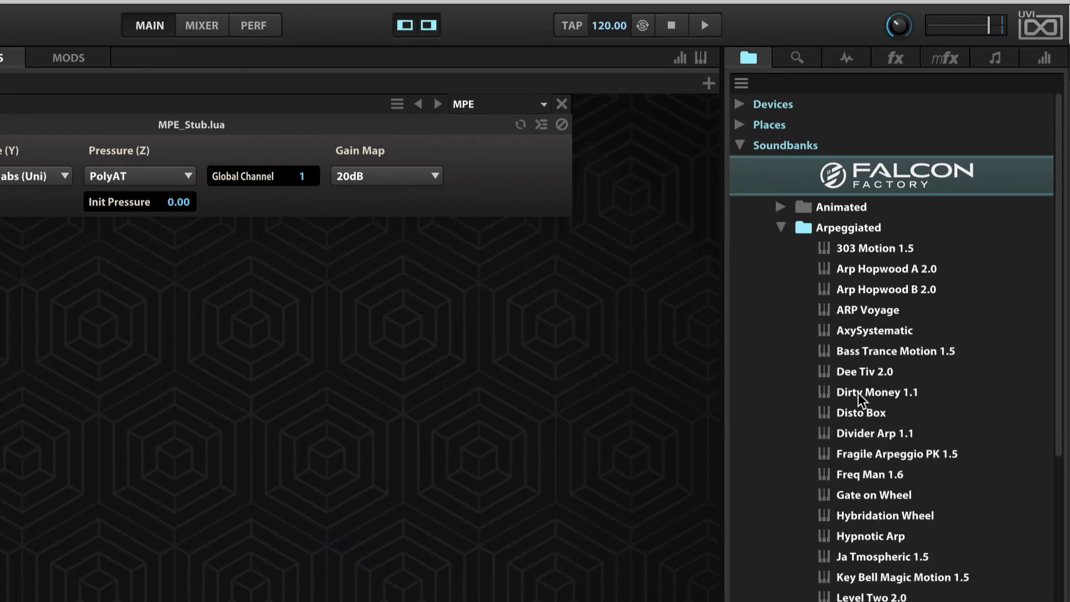
scroll(828, 505, down, 5)
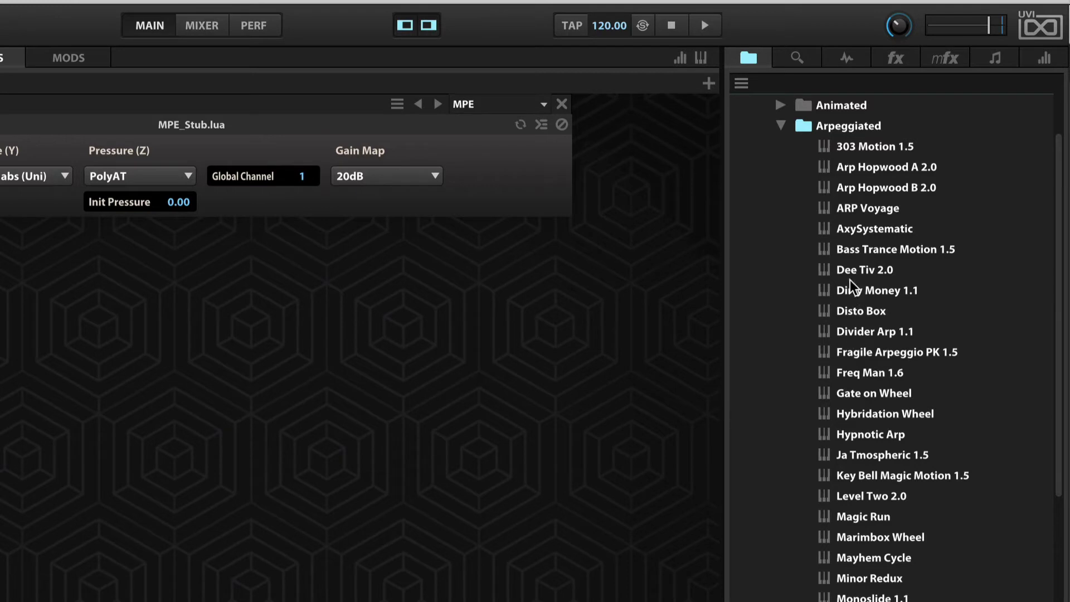
scroll(851, 254, down, 4)
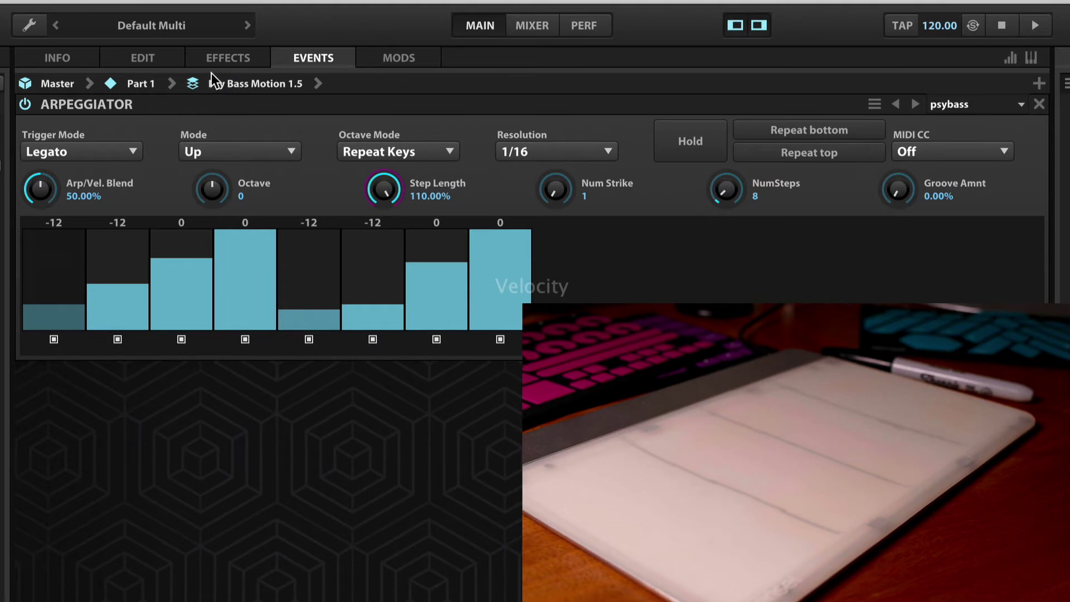
Step: Insert Script Processor > Utilities > MPE into the event chain after the arpeggiator
click(148, 60)
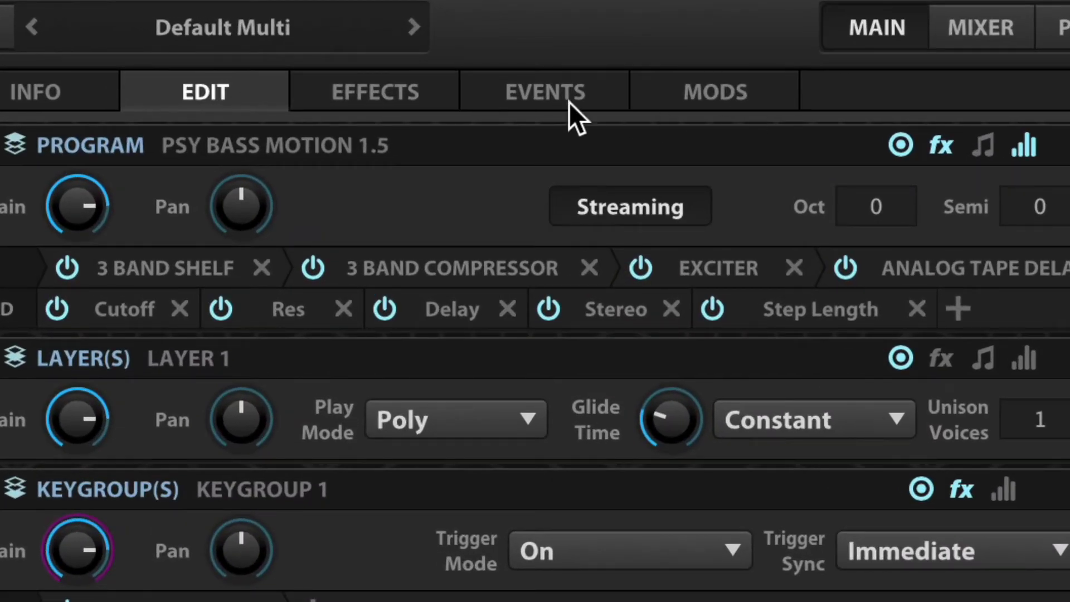
click(570, 102)
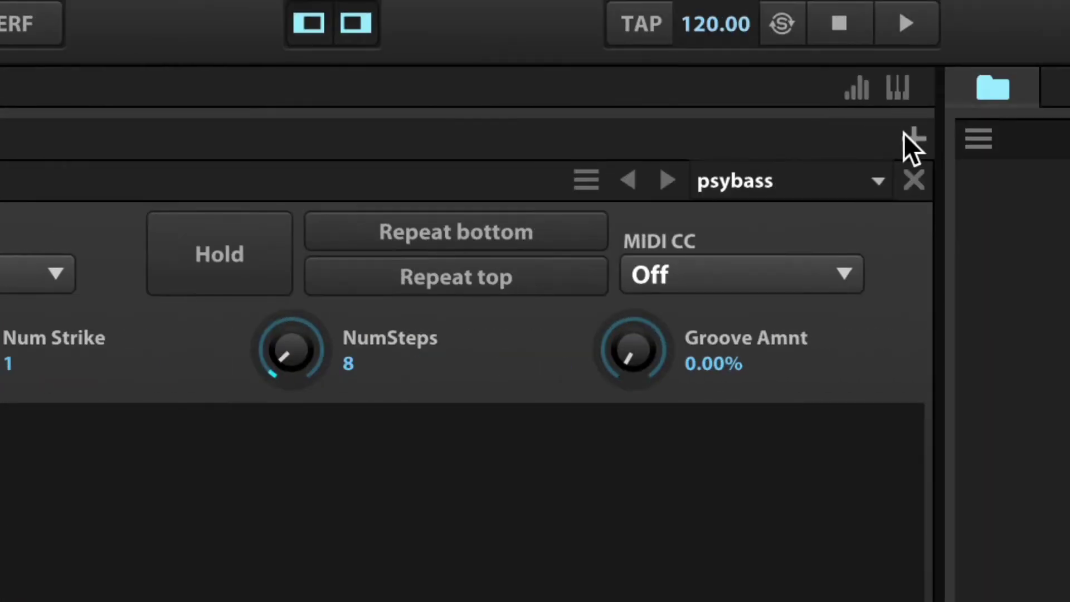
click(905, 135)
mouse_move(672, 211)
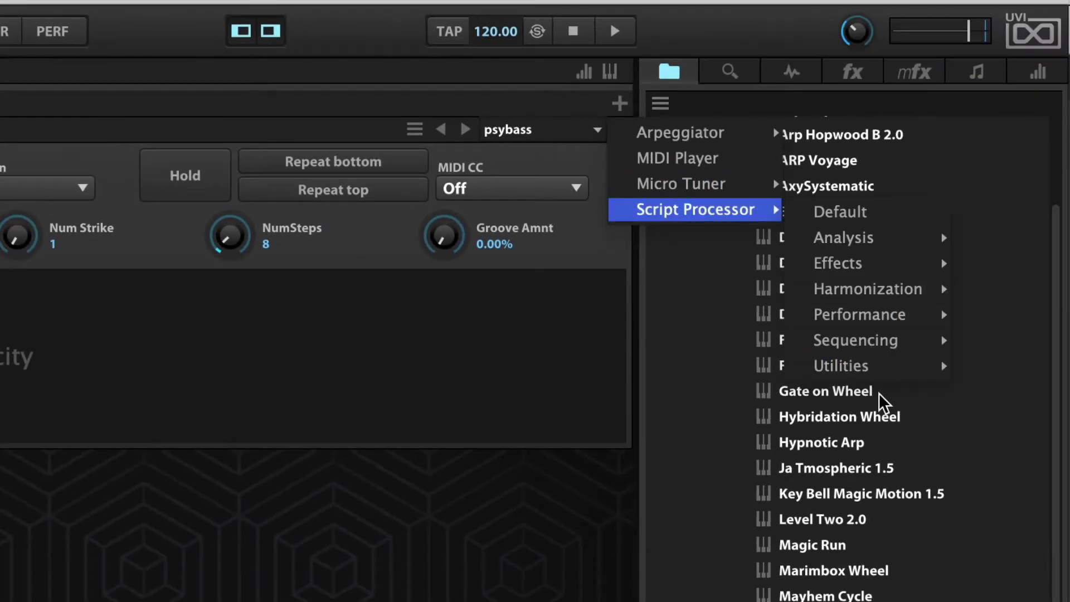
mouse_move(874, 371)
click(601, 522)
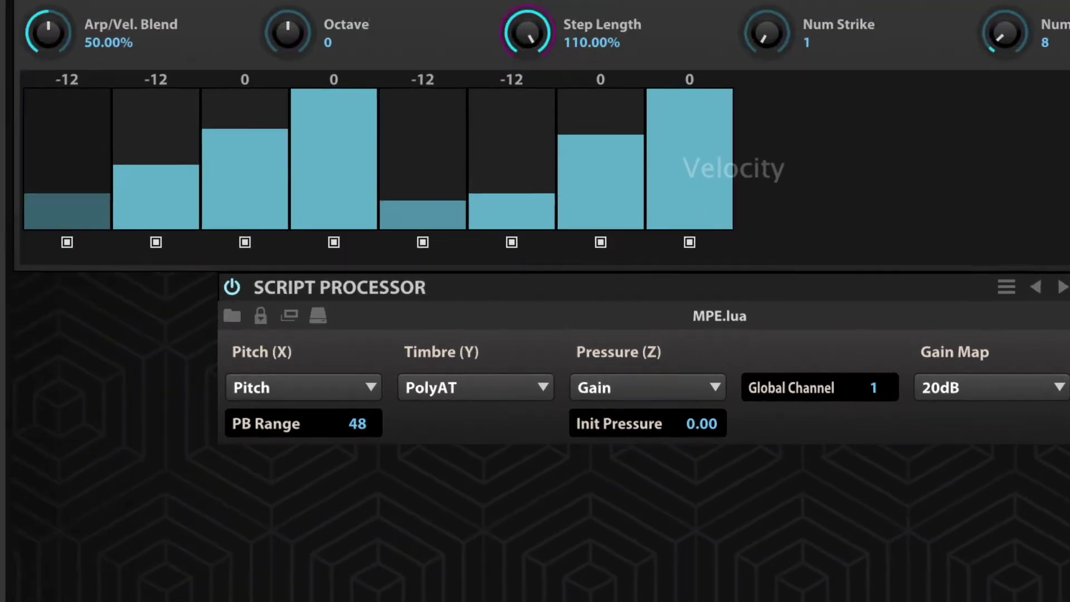
Step: Trim the program gain to about -6 dB, then bring it back up to about -1 dB
click(390, 10)
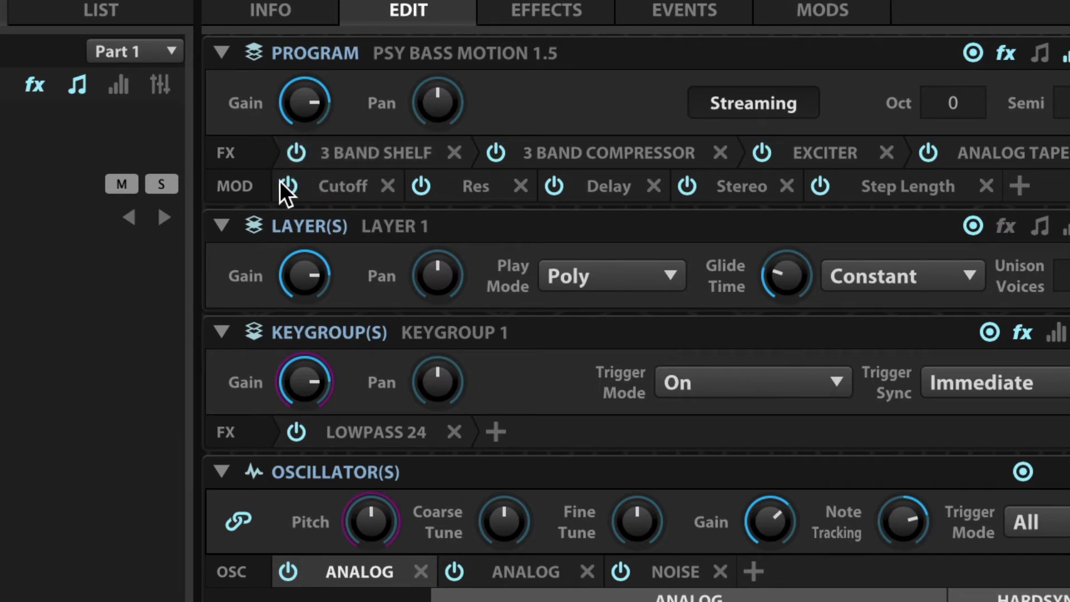
drag(296, 87, 319, 215)
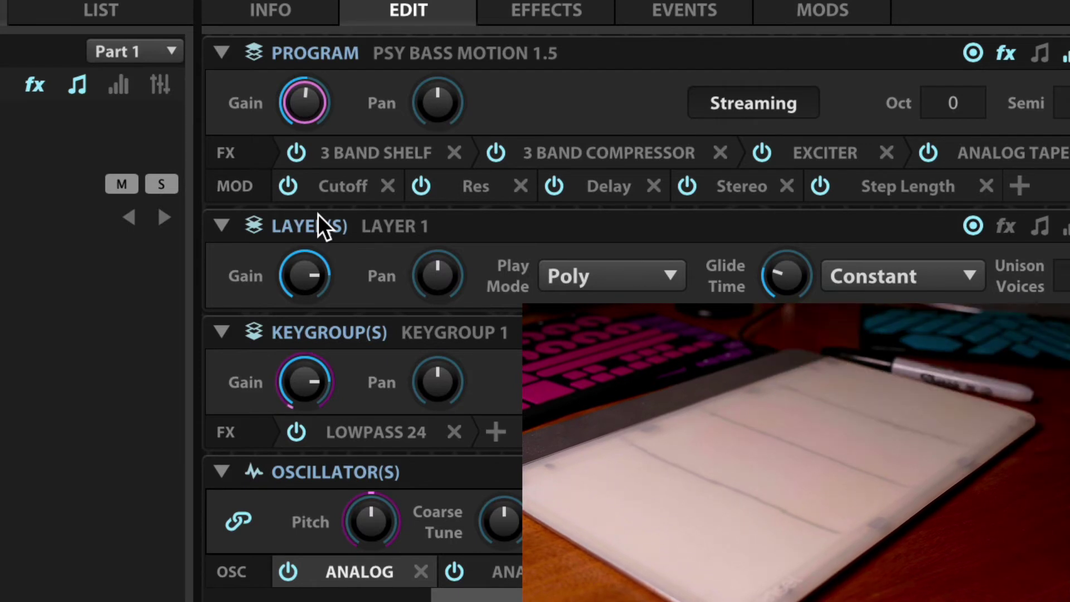
drag(303, 87, 311, 0)
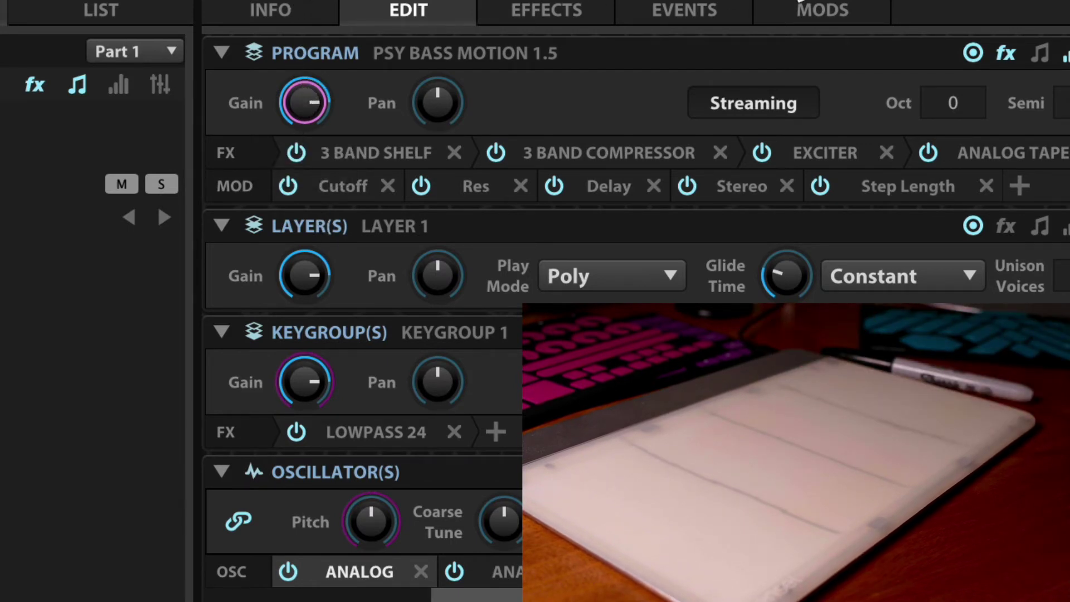
Step: In the MPE script, route pressure to PolyAT, timbre to Mod 1 abs (Uni), pitch to Mod 2 (Bi)
click(703, 8)
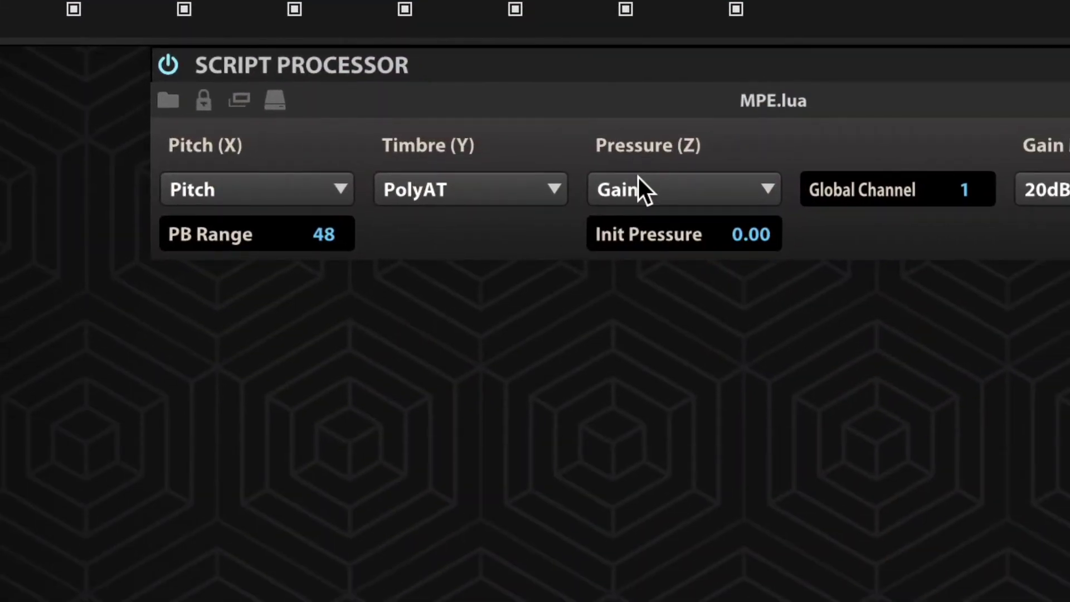
click(646, 199)
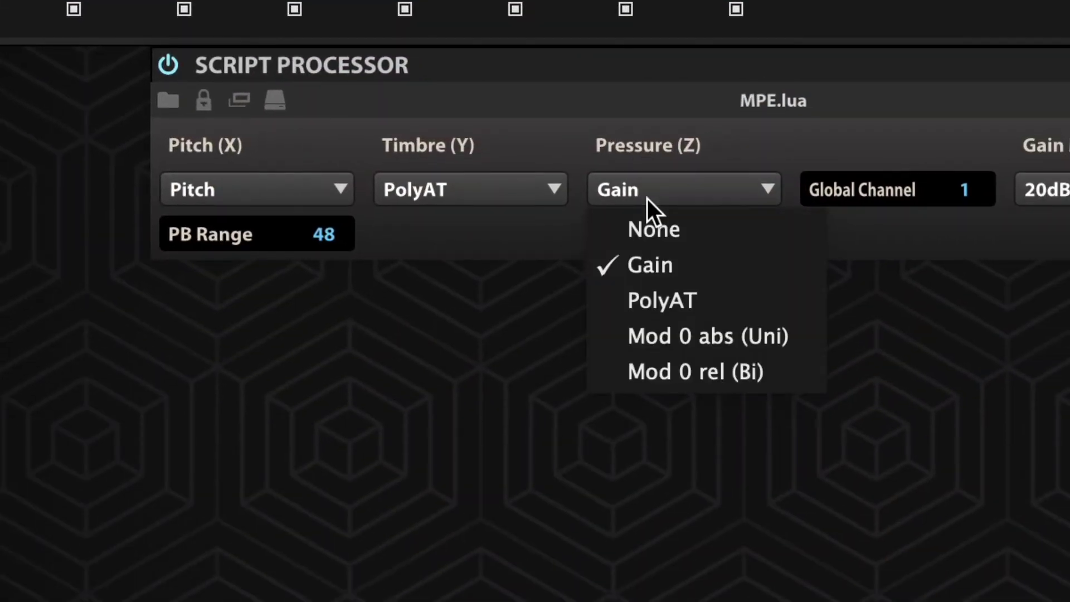
click(679, 304)
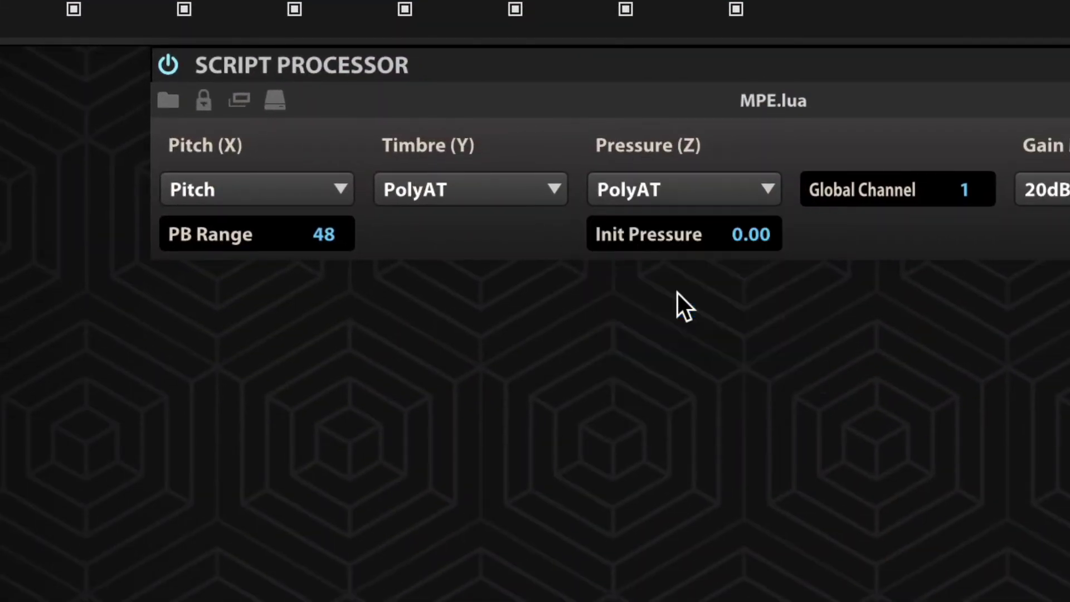
click(487, 192)
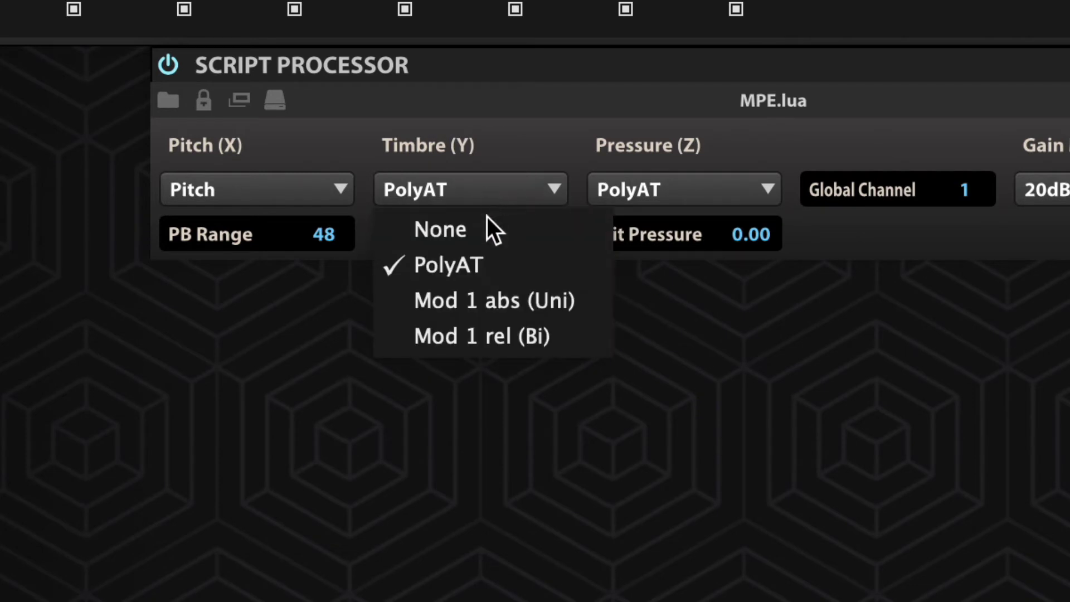
click(483, 301)
click(287, 190)
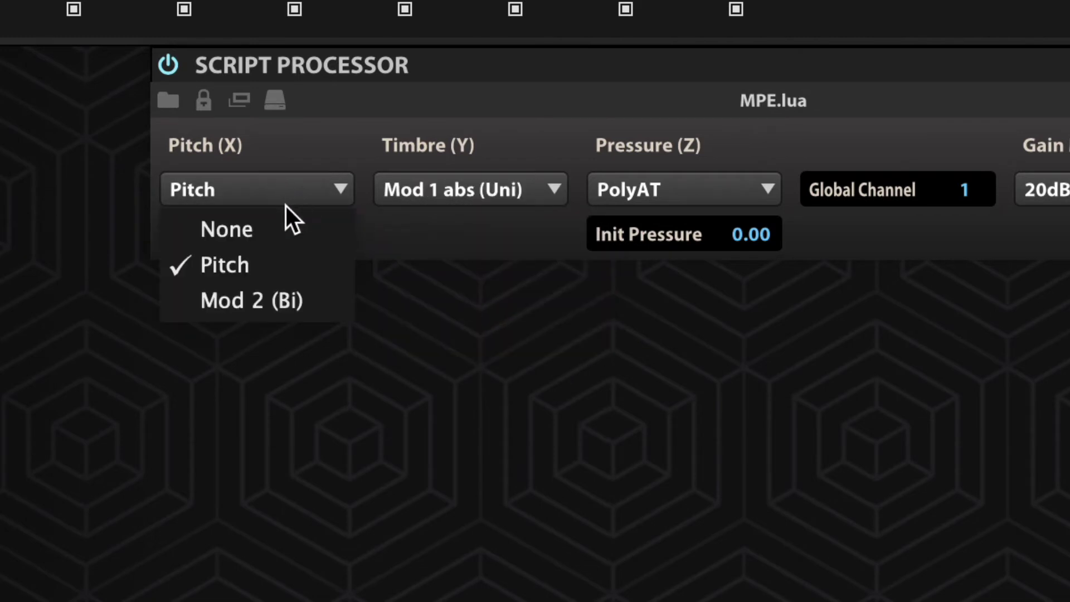
click(264, 294)
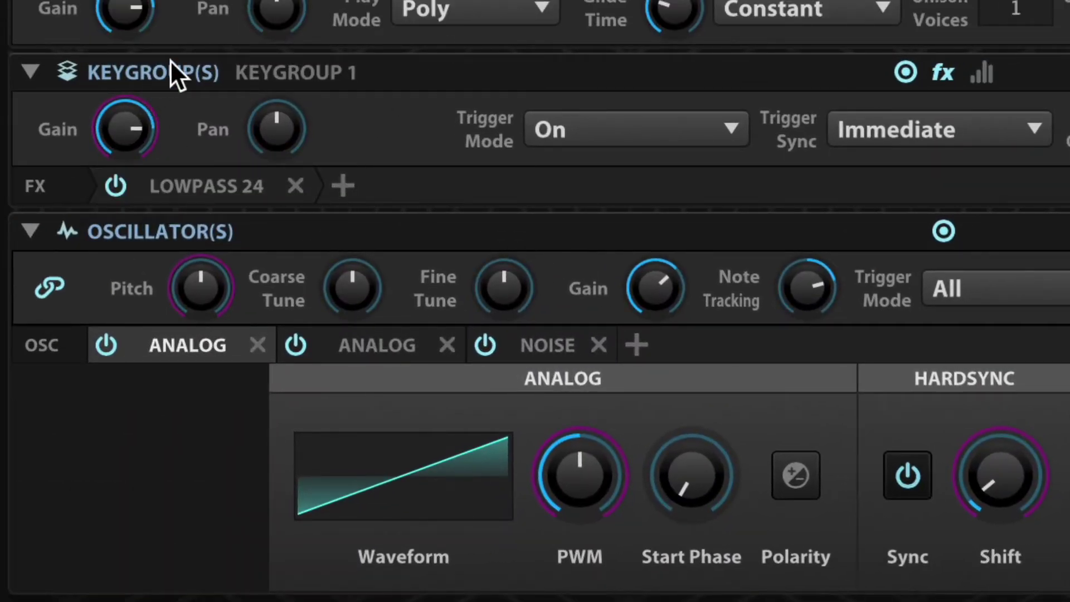
Step: Add an Analog Crunch effect with its Hardcore preset to the keygroup
click(343, 187)
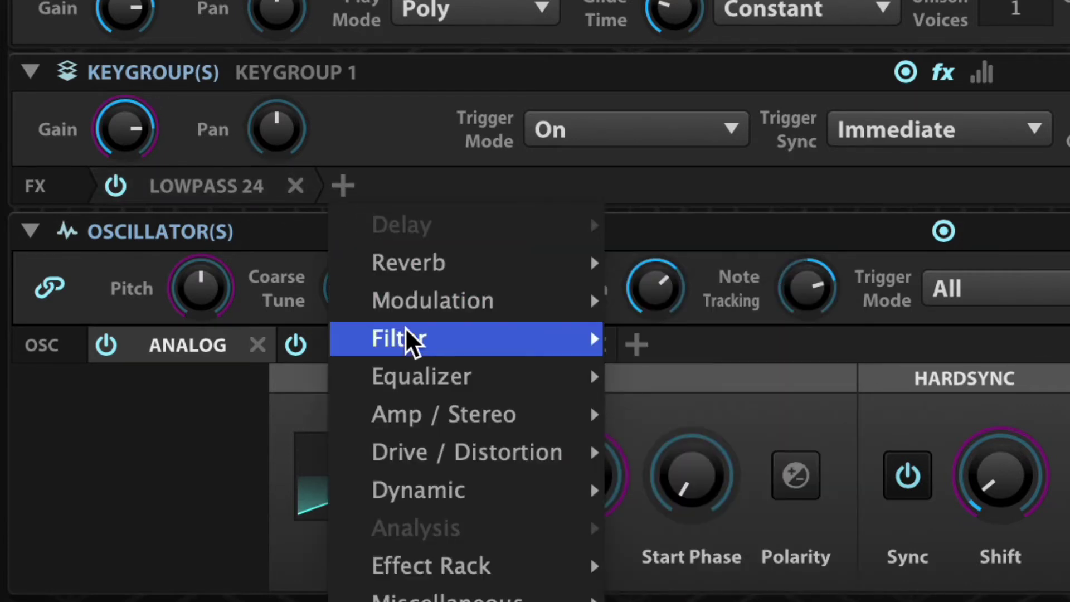
mouse_move(409, 334)
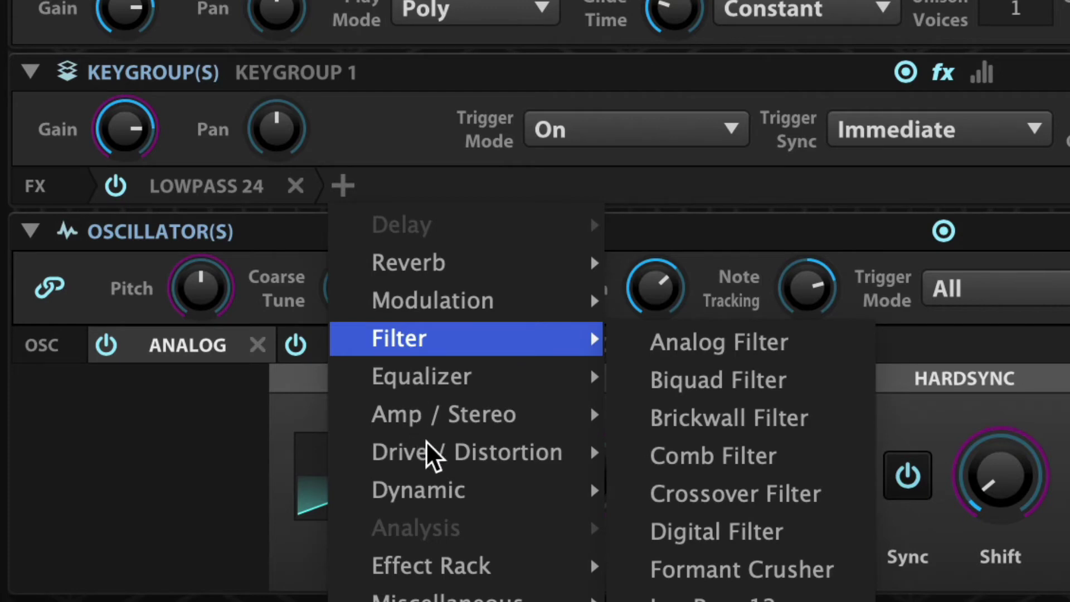
mouse_move(493, 445)
mouse_move(796, 454)
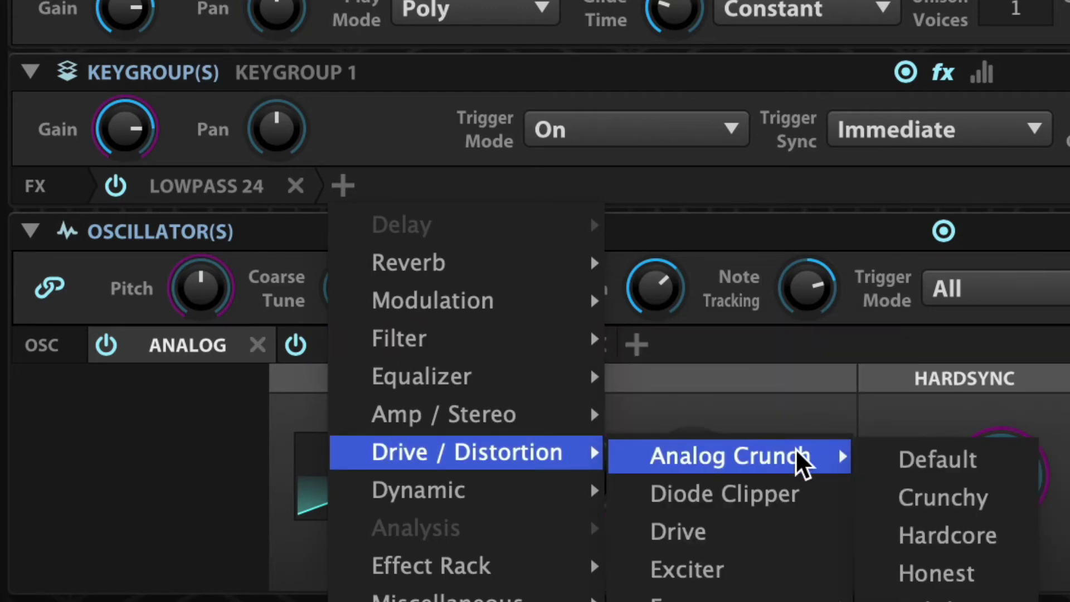
click(947, 535)
Step: Add an Analog Filter set to HP, 304.3 Hz cutoff and 50.60% resonance
click(612, 187)
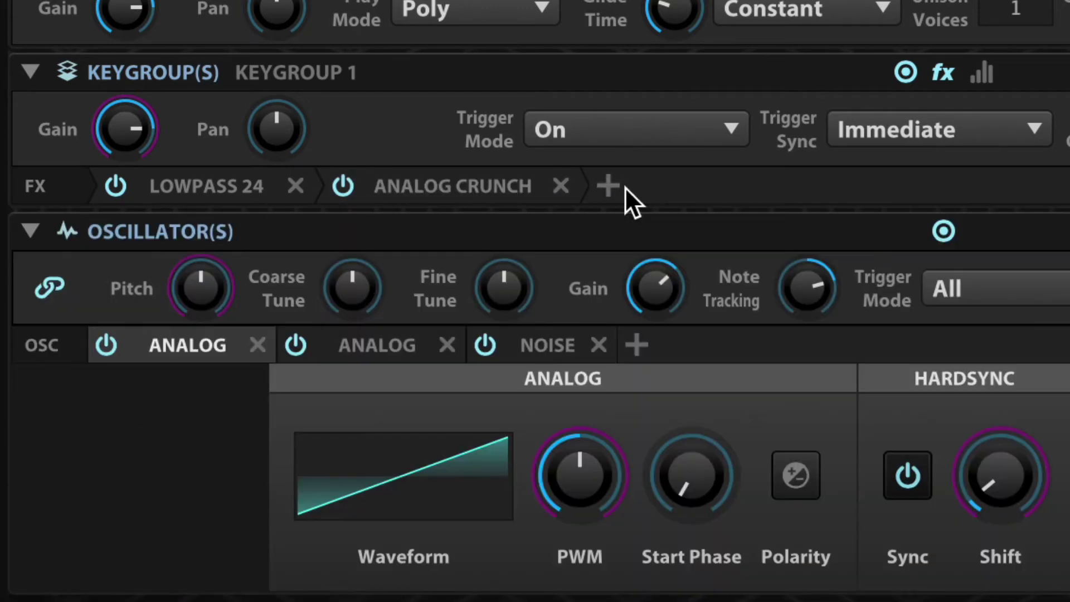
mouse_move(677, 341)
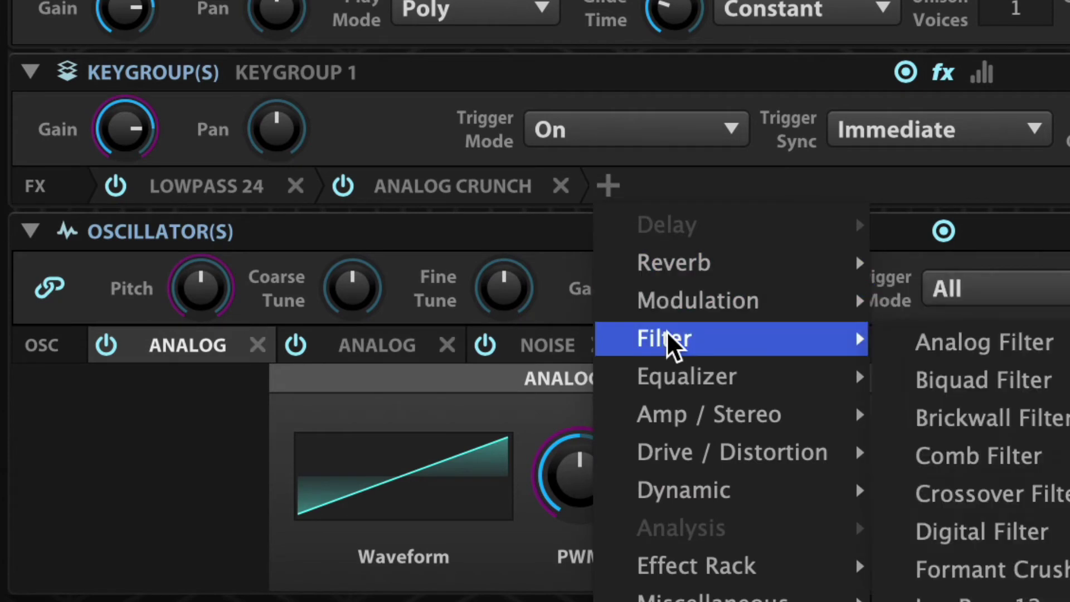
click(995, 350)
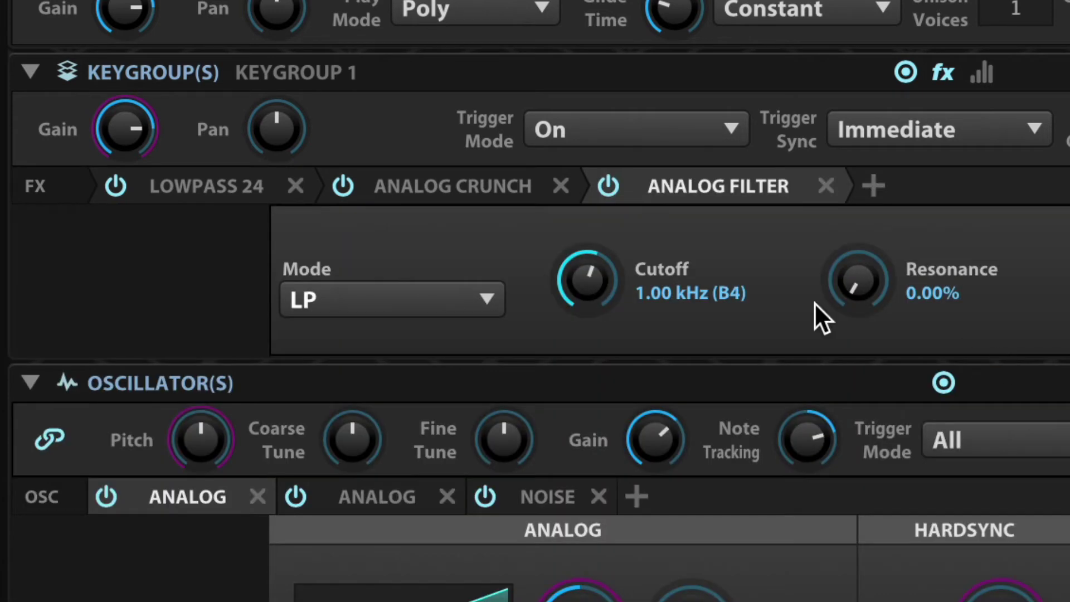
click(396, 300)
click(382, 387)
drag(595, 270, 589, 384)
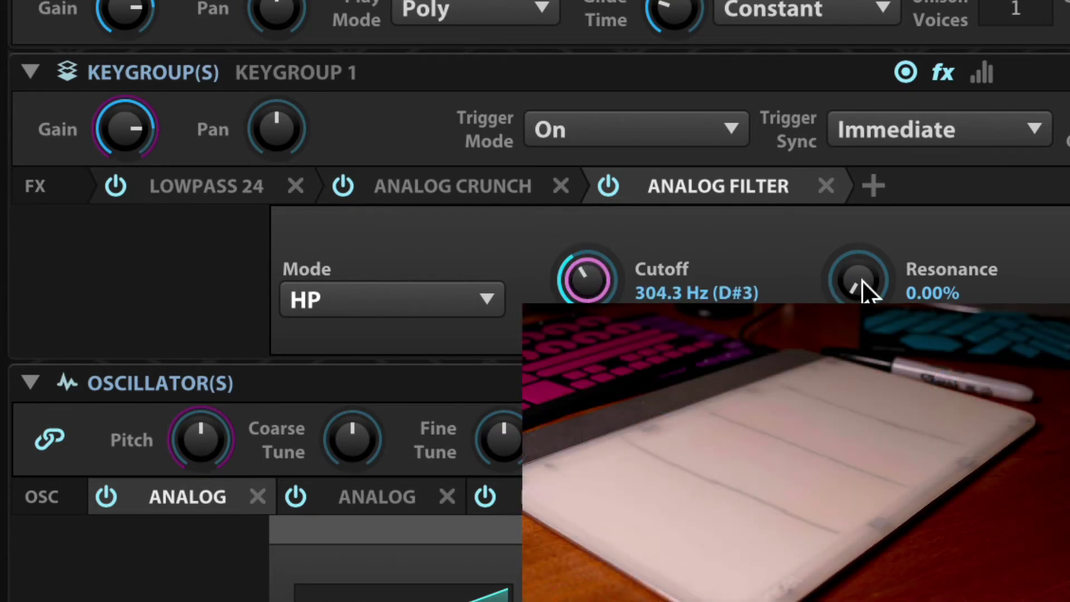
drag(864, 289, 891, 41)
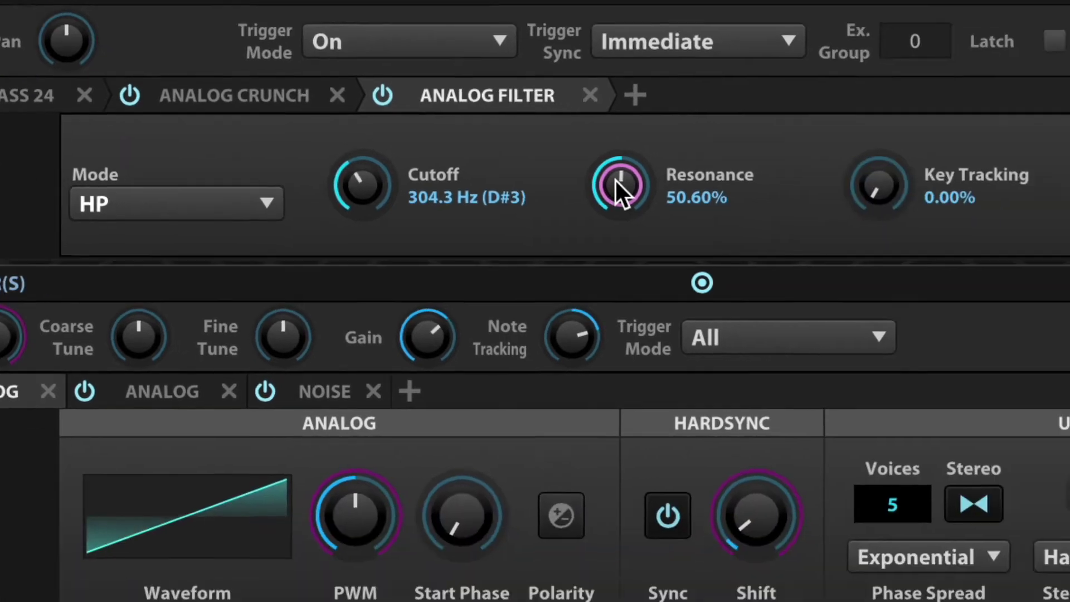
Step: Modulate the filter resonance with a new Script Event Modulation using Event Id 2
right_click(853, 274)
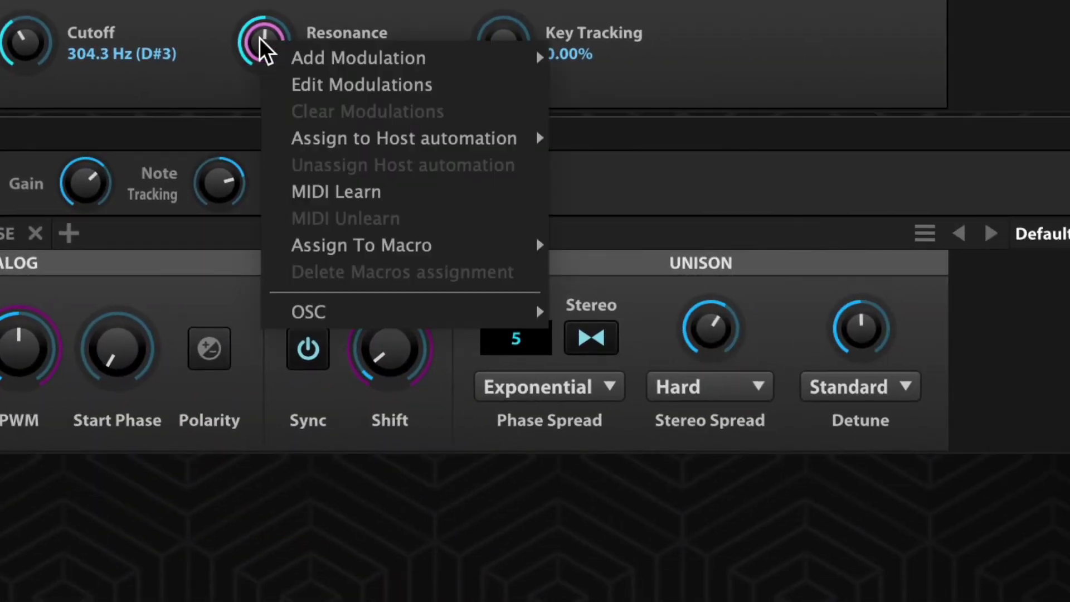
mouse_move(284, 57)
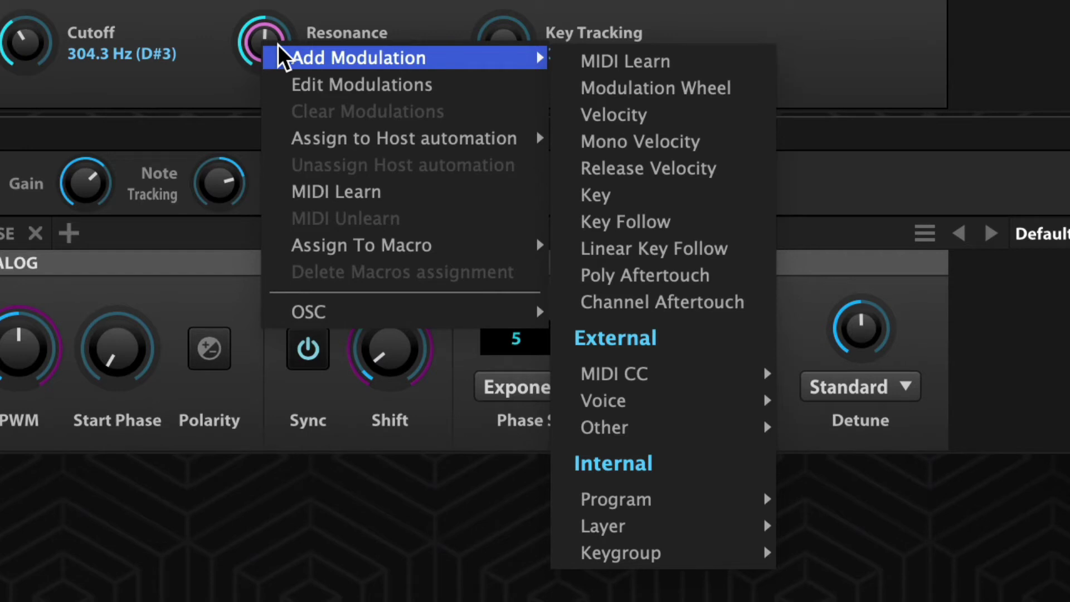
mouse_move(669, 498)
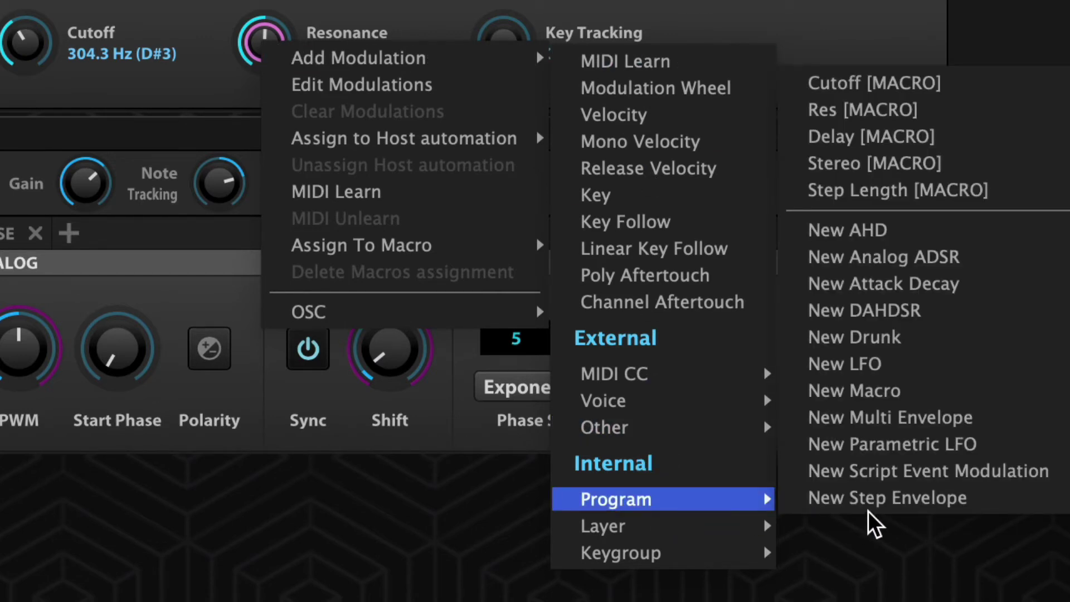
click(870, 472)
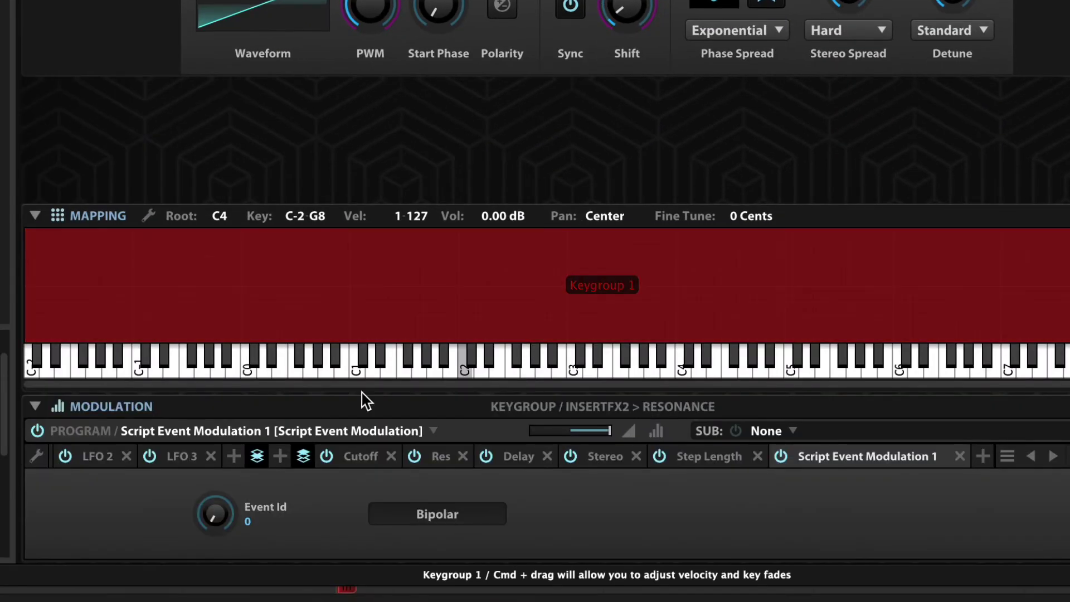
drag(216, 528, 212, 520)
scroll(211, 520, up, 1)
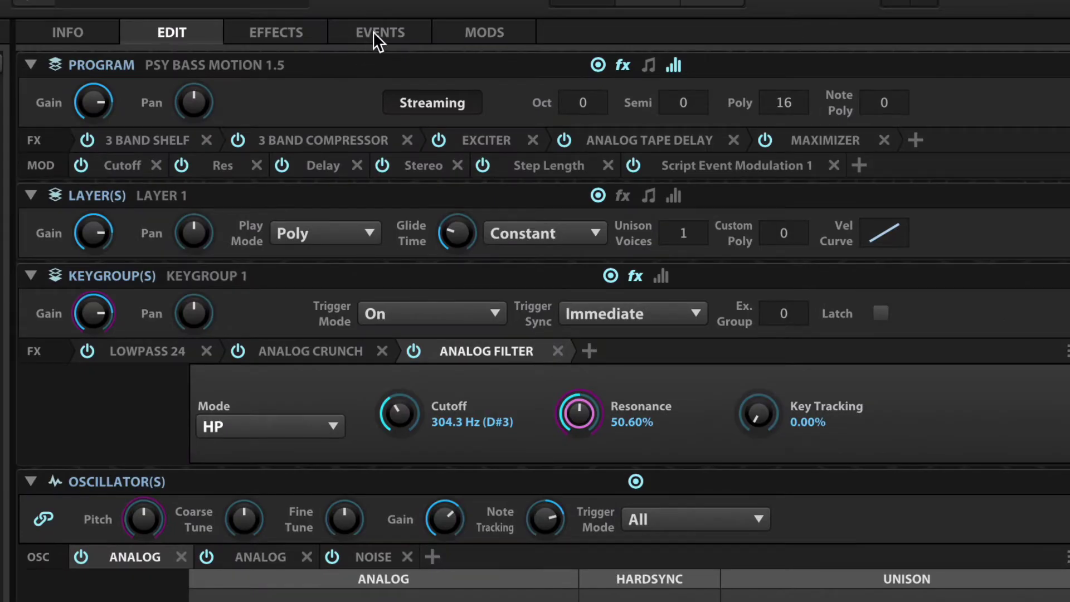
Step: Review the Events and FX pages, then return to the Edit view
click(374, 33)
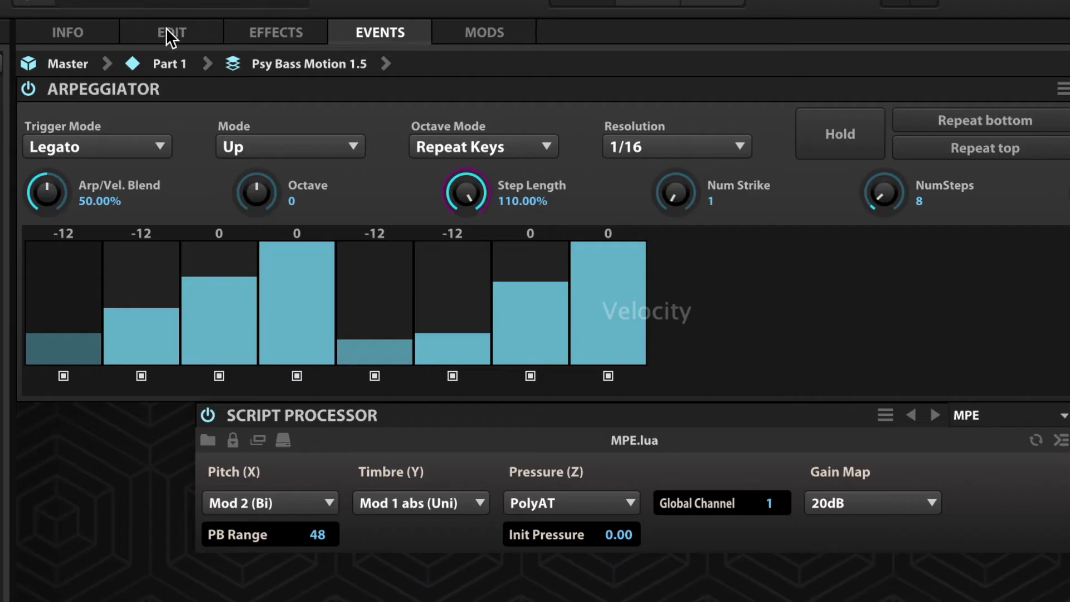
click(275, 33)
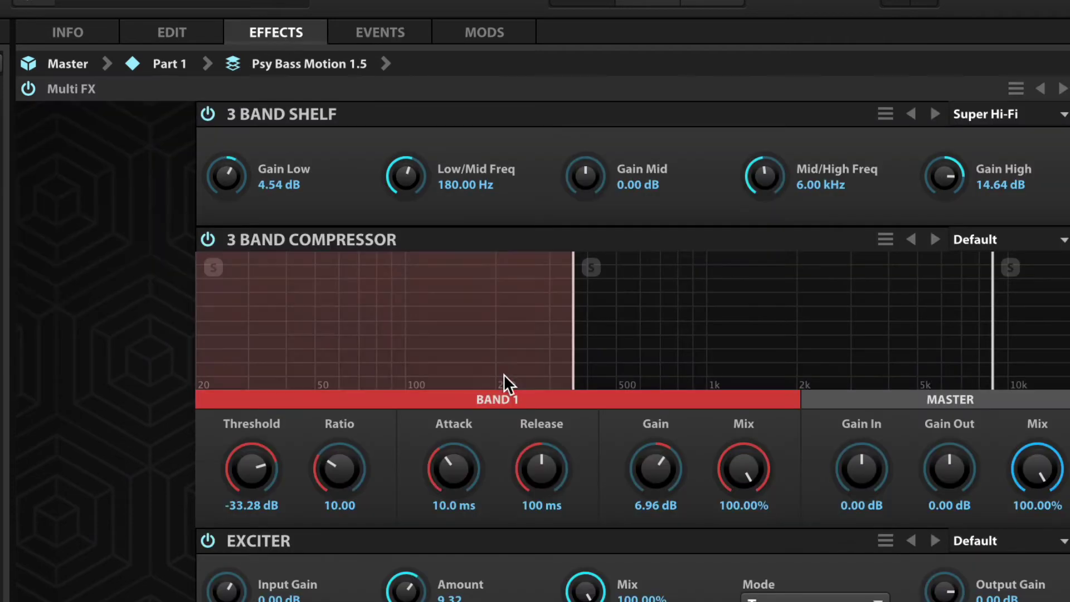
click(173, 37)
Step: Add Script Event Modulation 1 as a modulation source on the Analog Filter cutoff
click(442, 344)
right_click(401, 409)
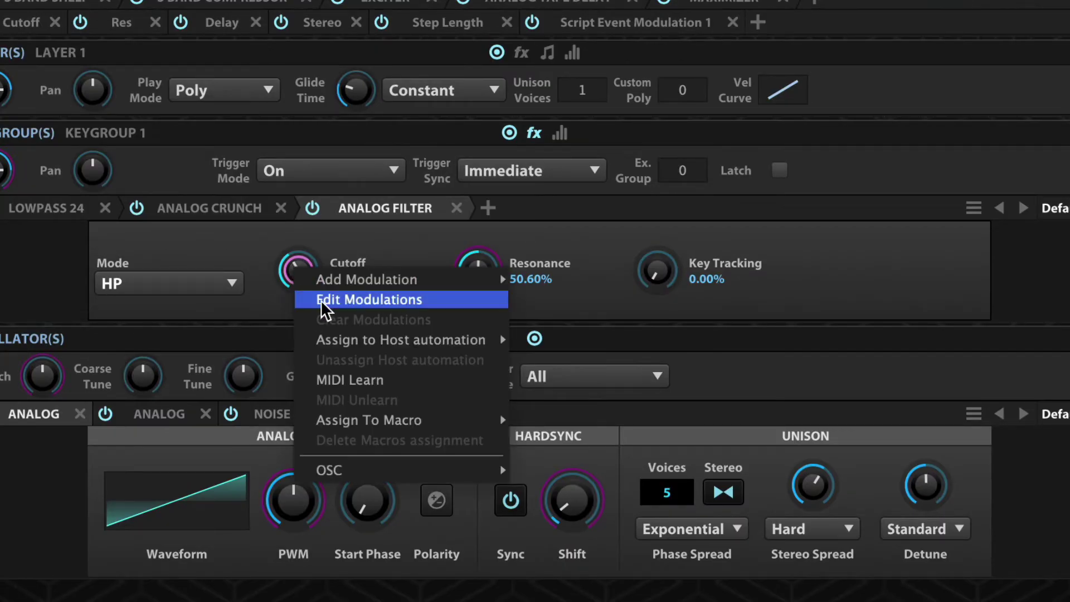
mouse_move(345, 280)
mouse_move(555, 566)
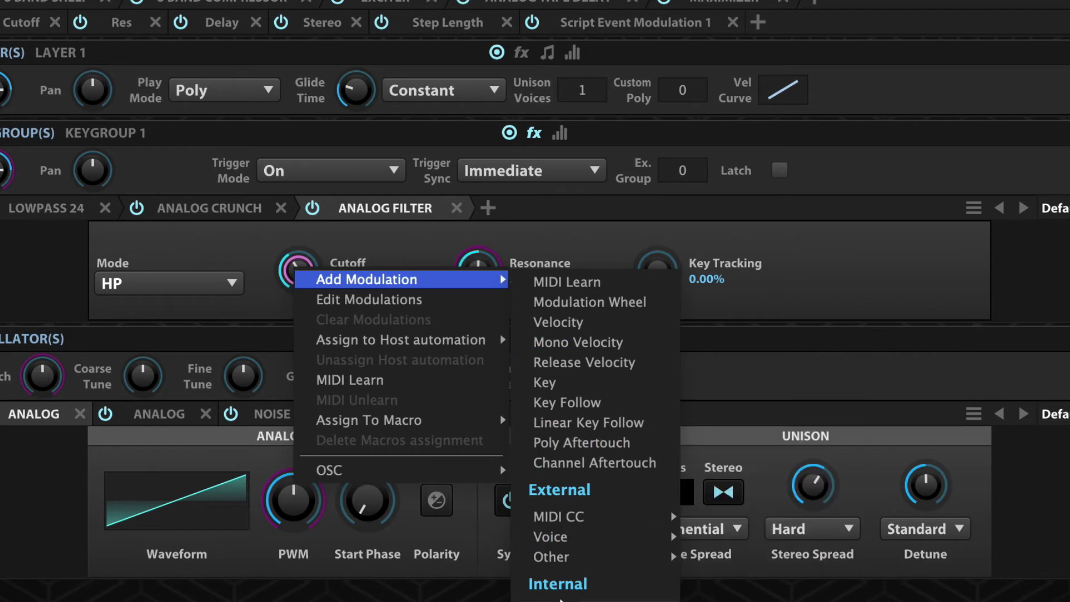
mouse_move(561, 592)
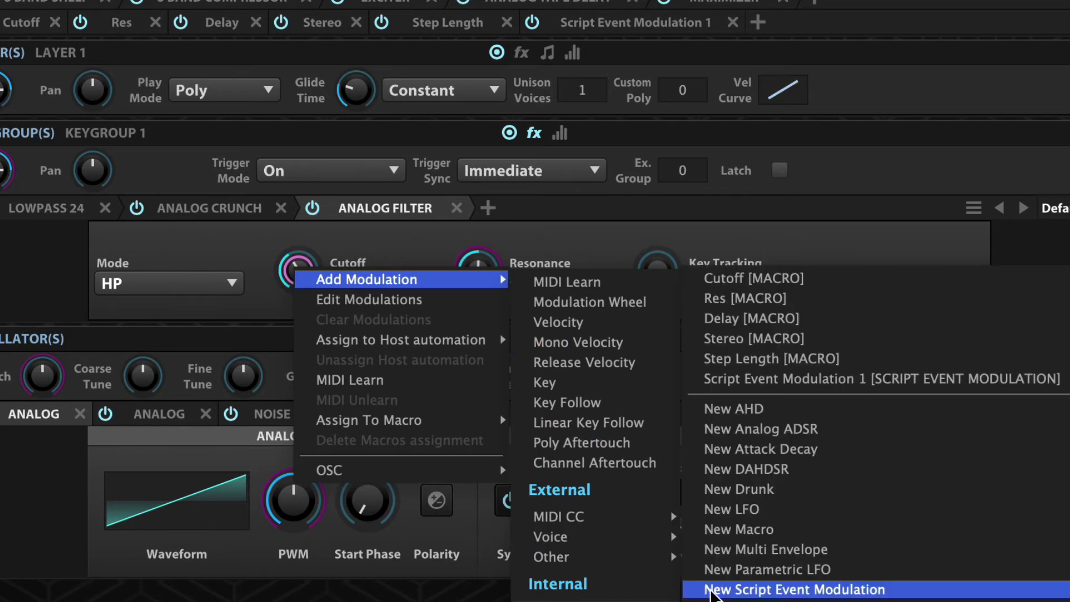
click(769, 384)
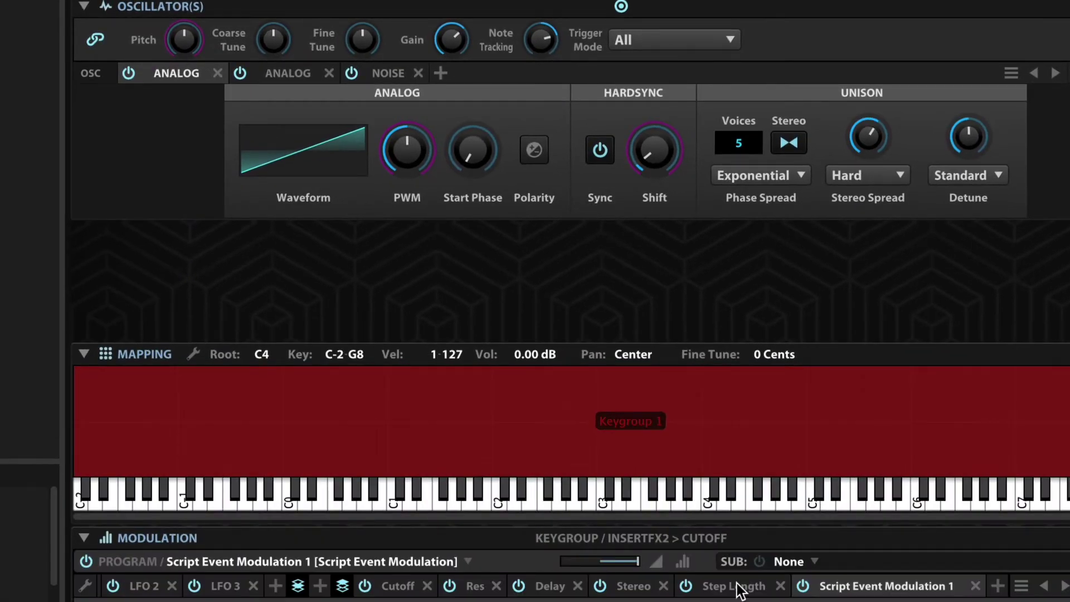
Step: Add a cutoff-modulation mapper ranging -2 to 2 with a Concave/Convex 0.5 curve preset
click(682, 562)
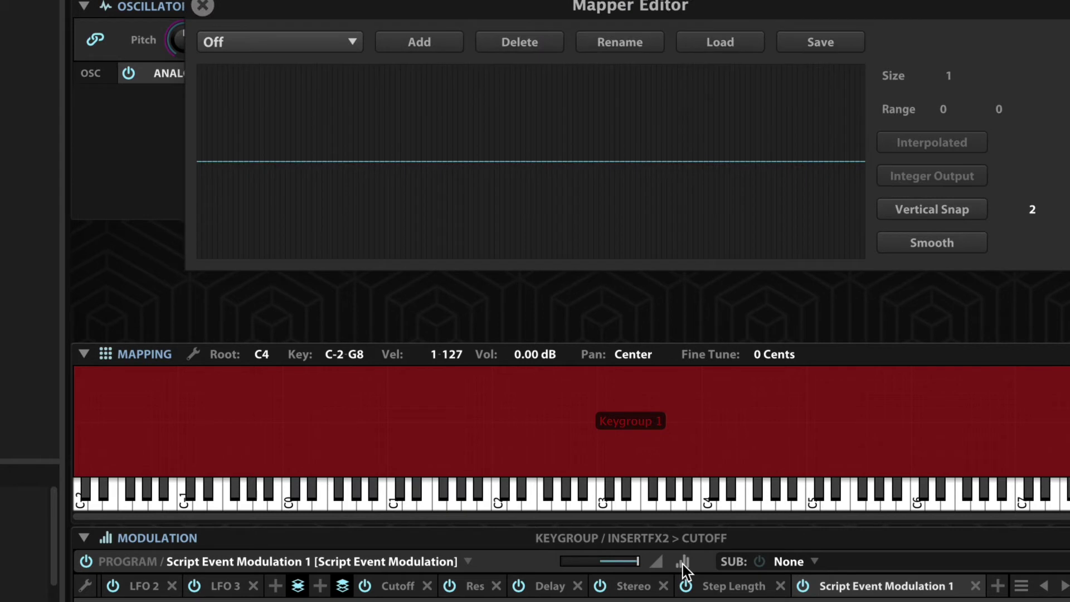
click(396, 43)
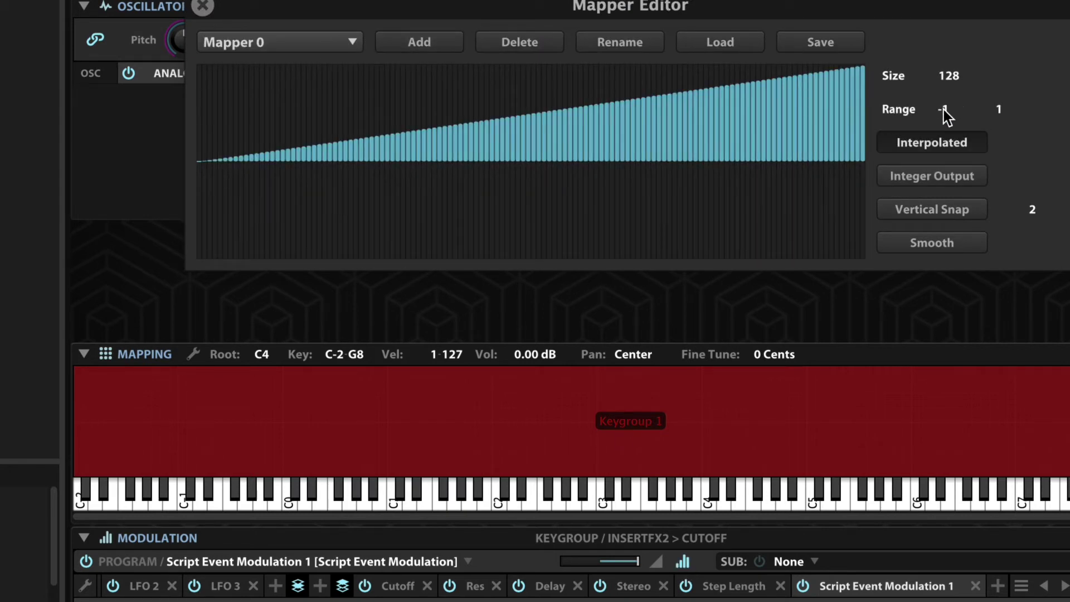
drag(944, 109, 942, 118)
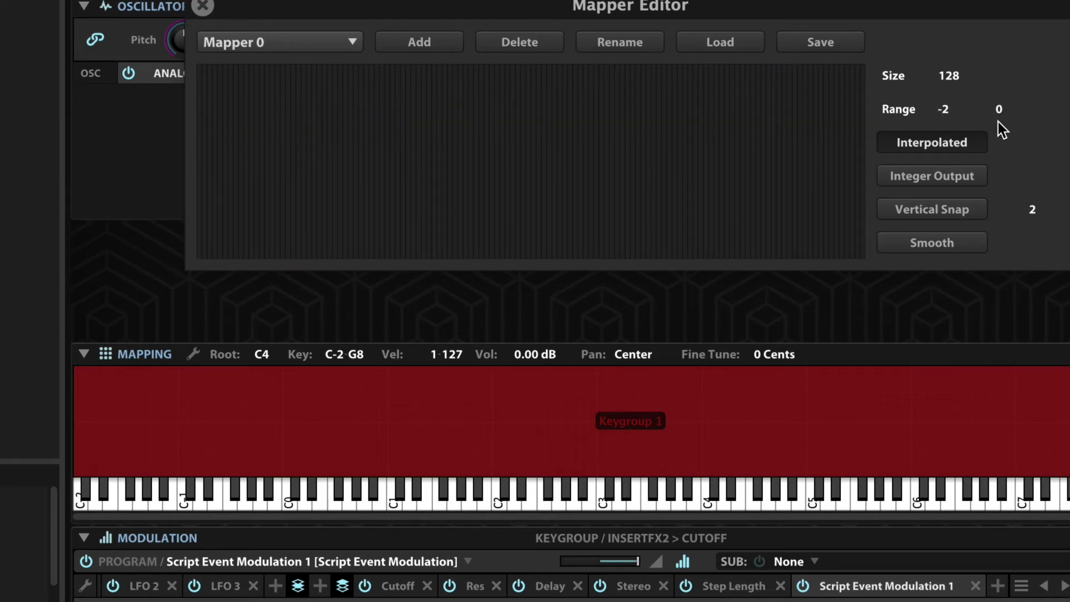
drag(998, 121, 998, 110)
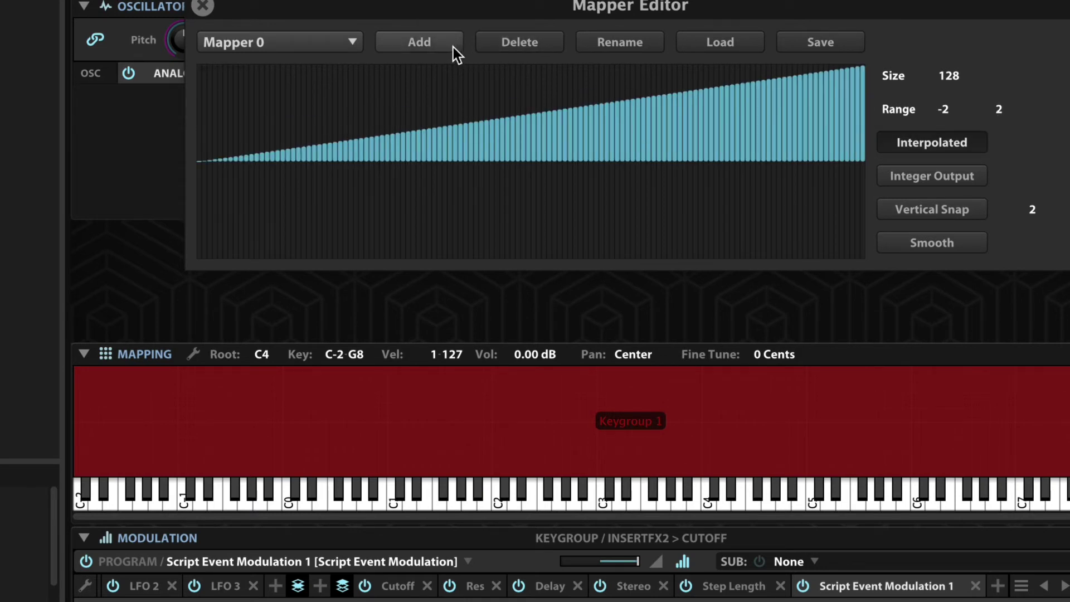
right_click(611, 144)
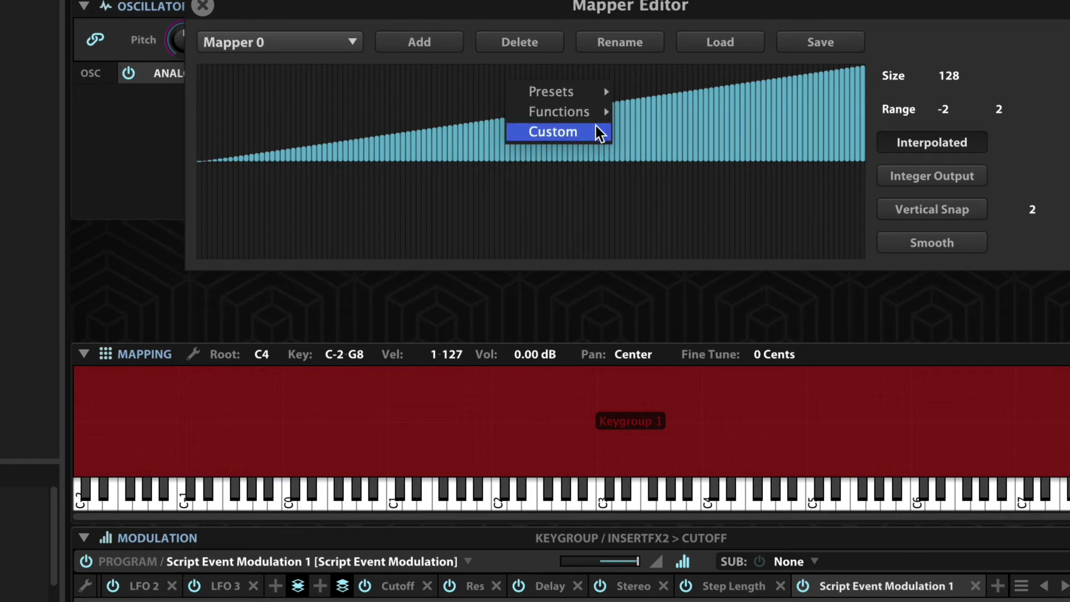
mouse_move(588, 90)
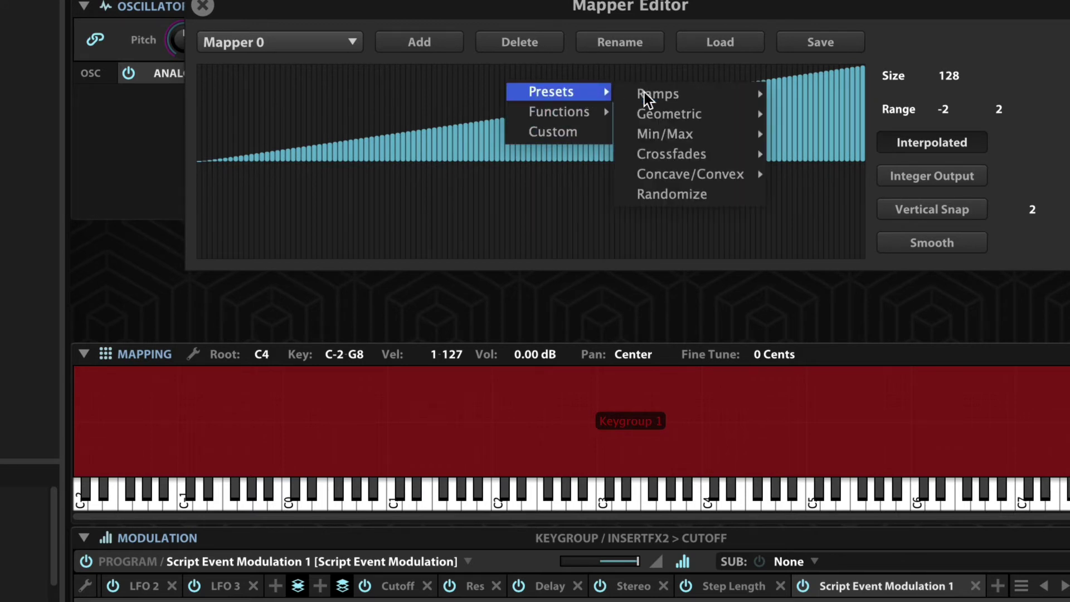
mouse_move(677, 175)
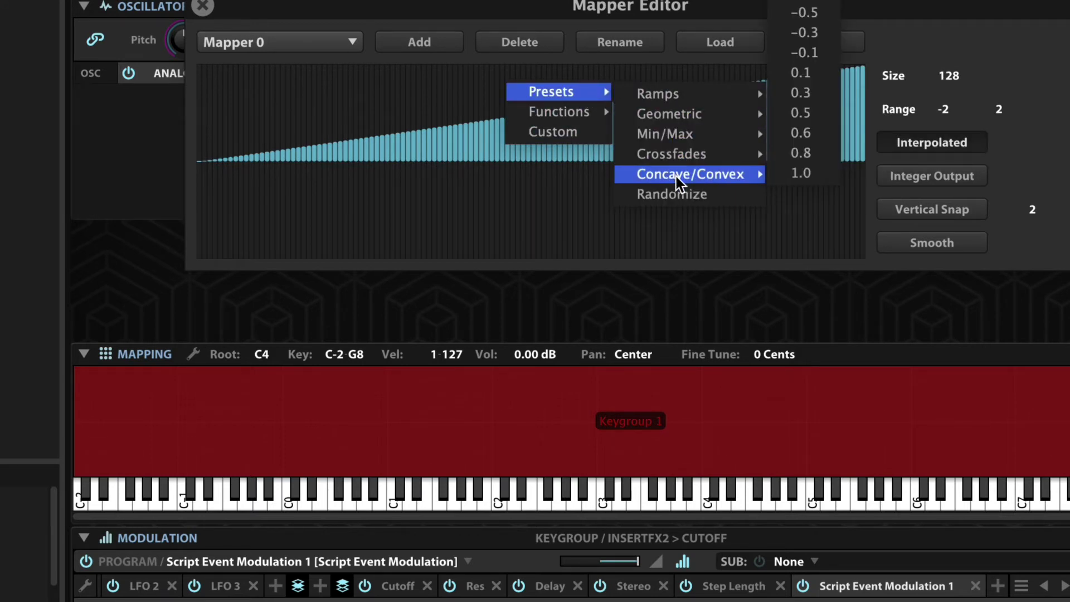
click(802, 113)
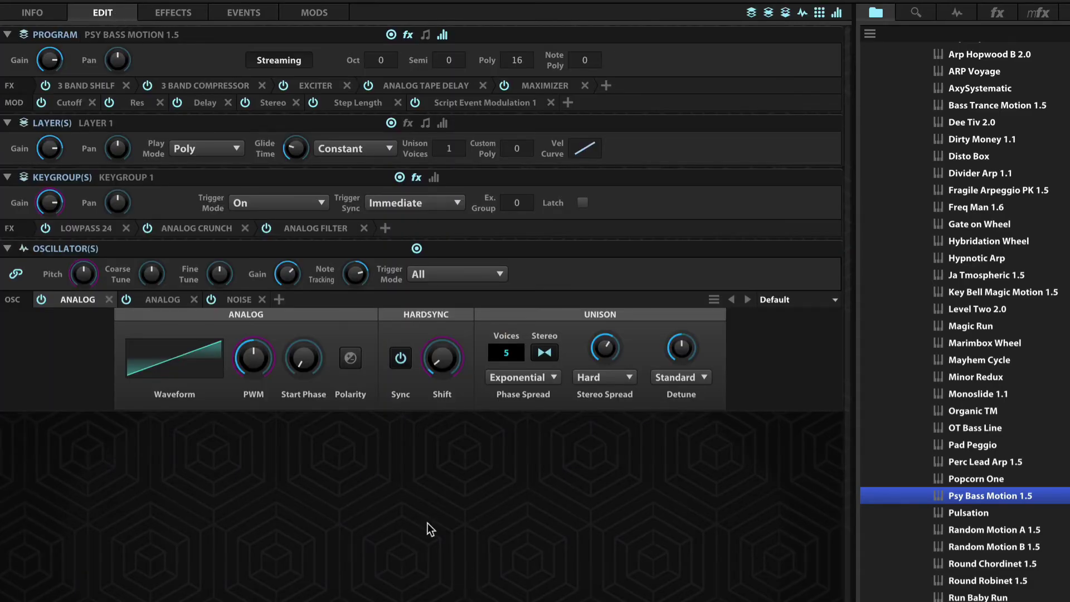
Step: Set the Analog Crunch Mix to 0% and add Poly Aftertouch as its modulation
click(213, 230)
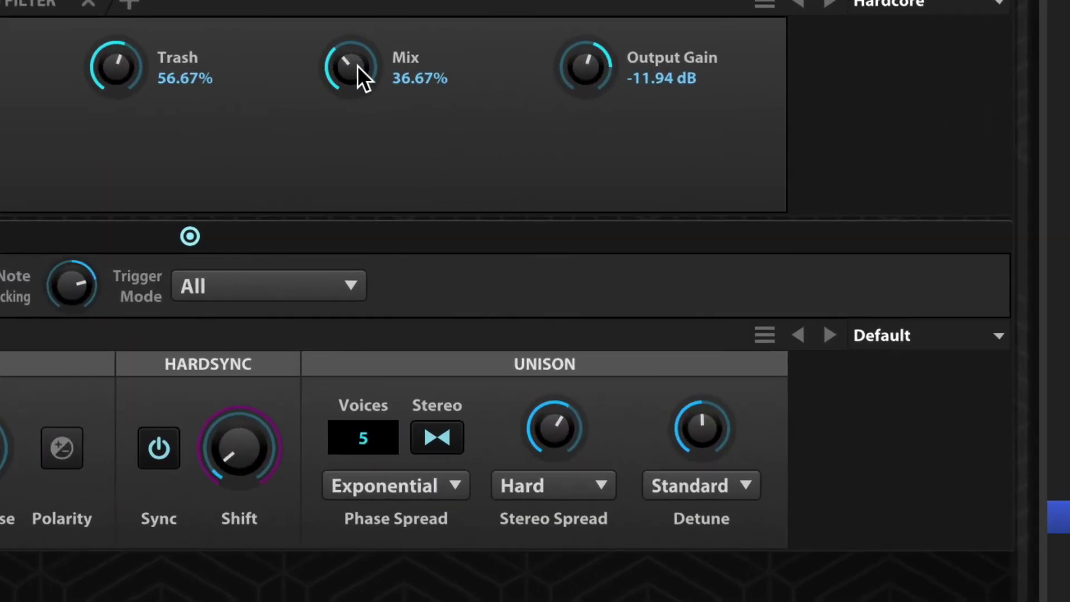
drag(377, 61, 368, 592)
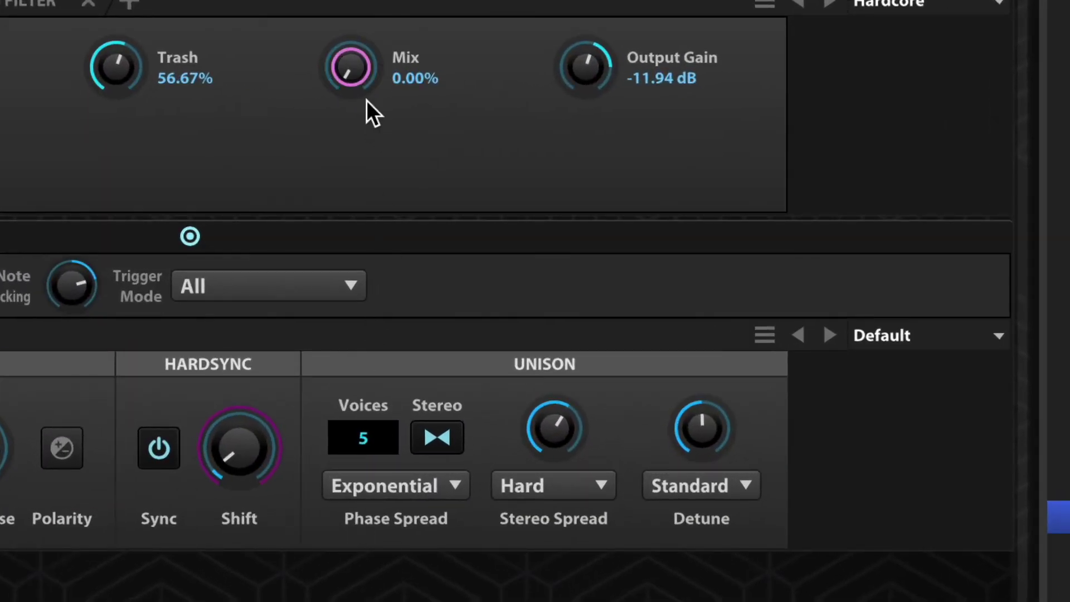
right_click(358, 63)
mouse_move(346, 88)
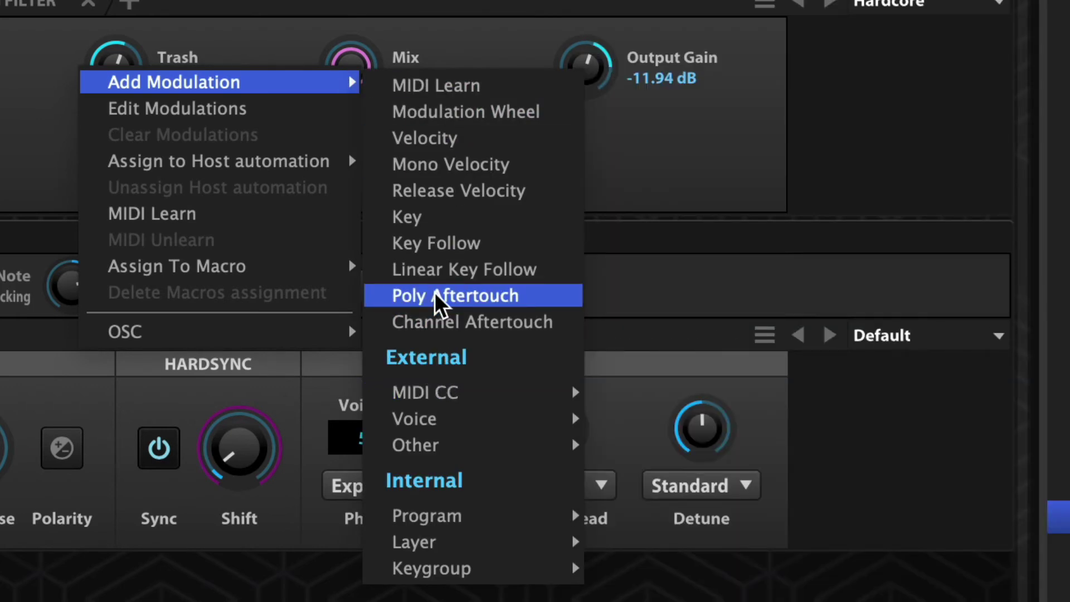
click(436, 295)
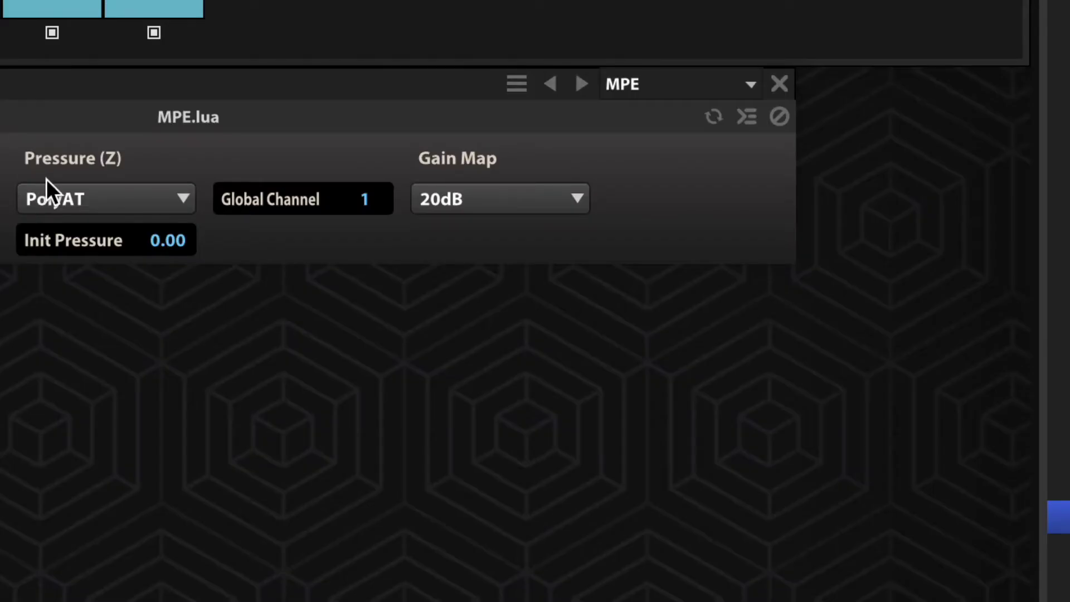
Step: Confirm the MPE script's Pressure (Z) stays PolyAT, then reopen the Mix modulation options
click(78, 200)
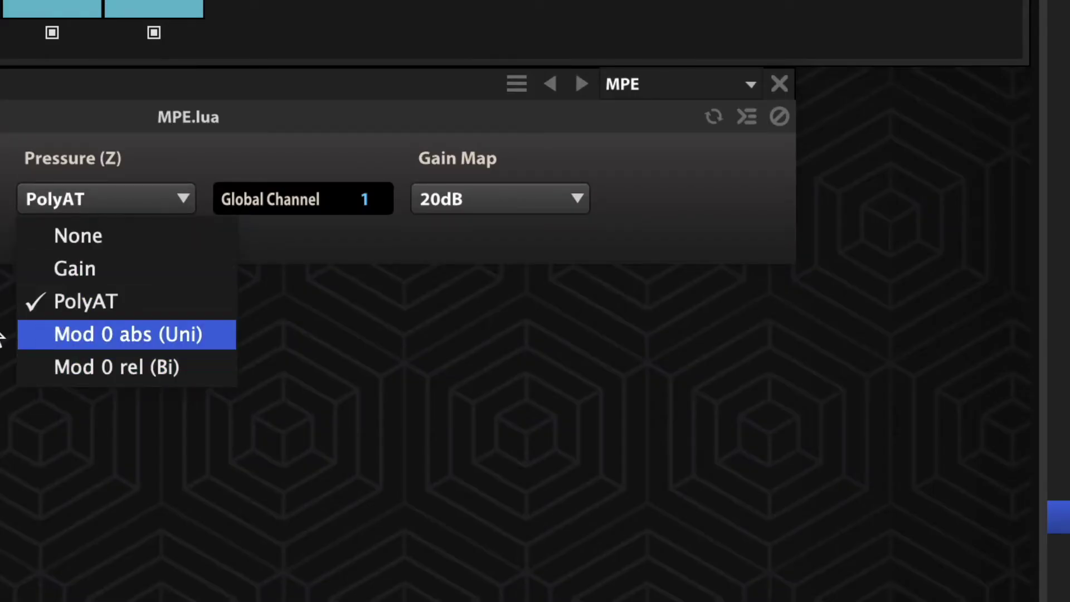
key(Escape)
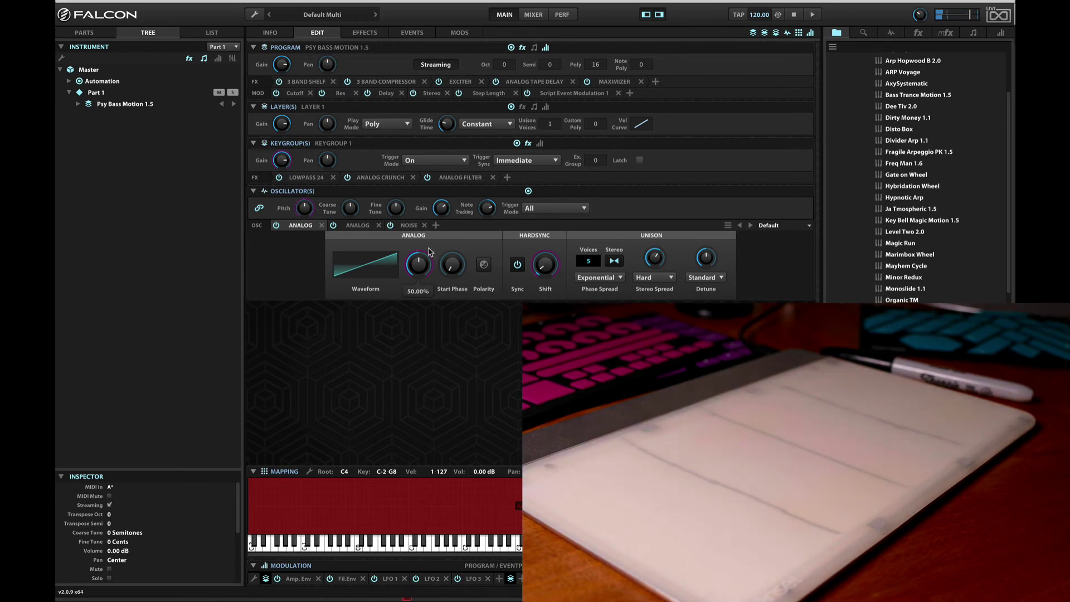
click(381, 177)
right_click(584, 204)
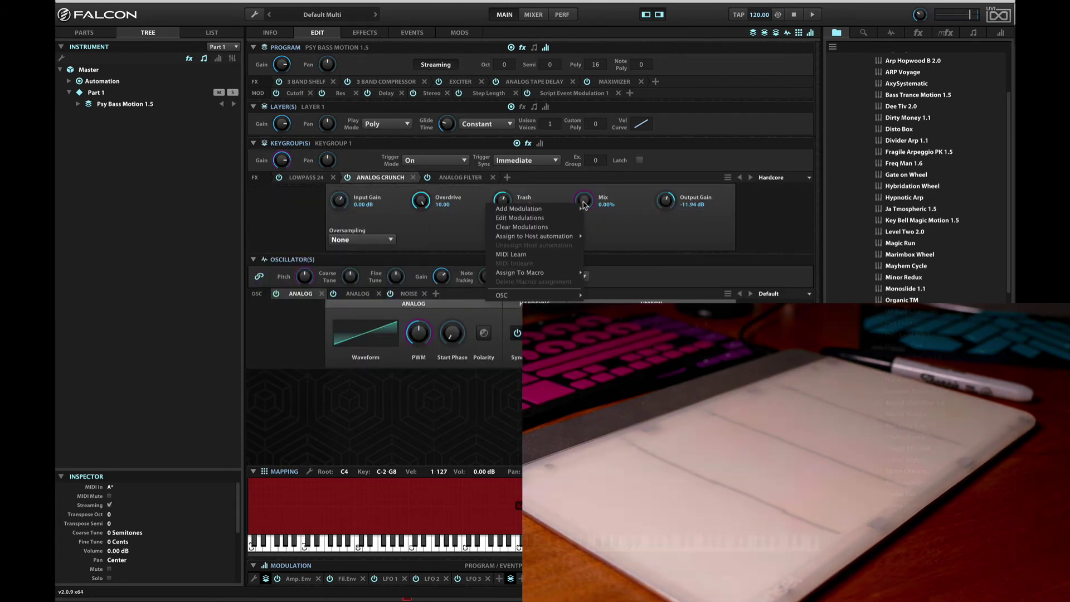
mouse_move(557, 206)
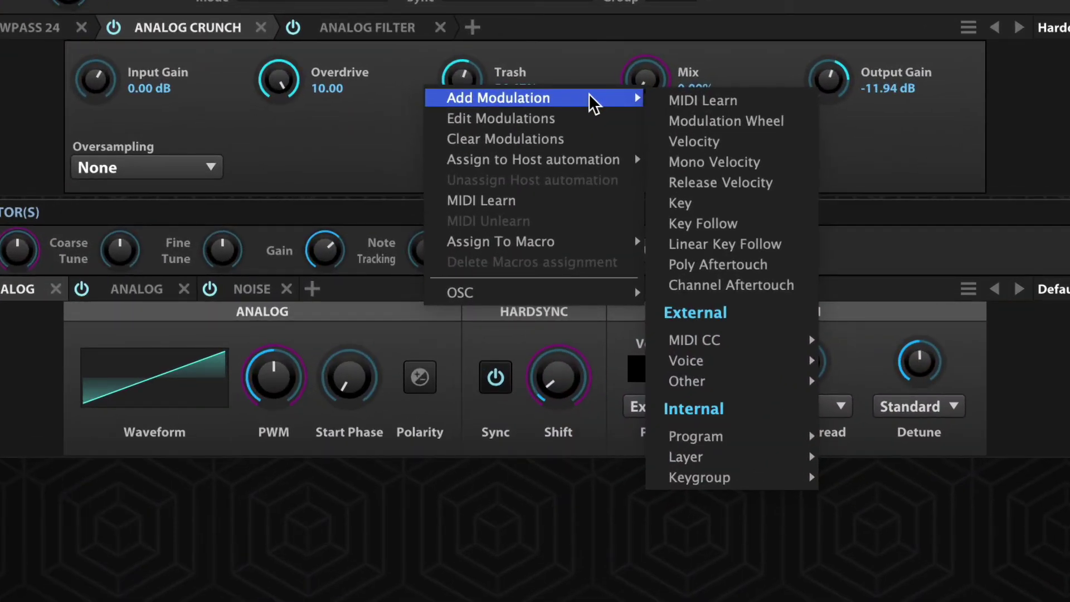
Step: Create Mapper 1 for the Mix modulation and apply a 0.3 concave/convex curve
click(573, 118)
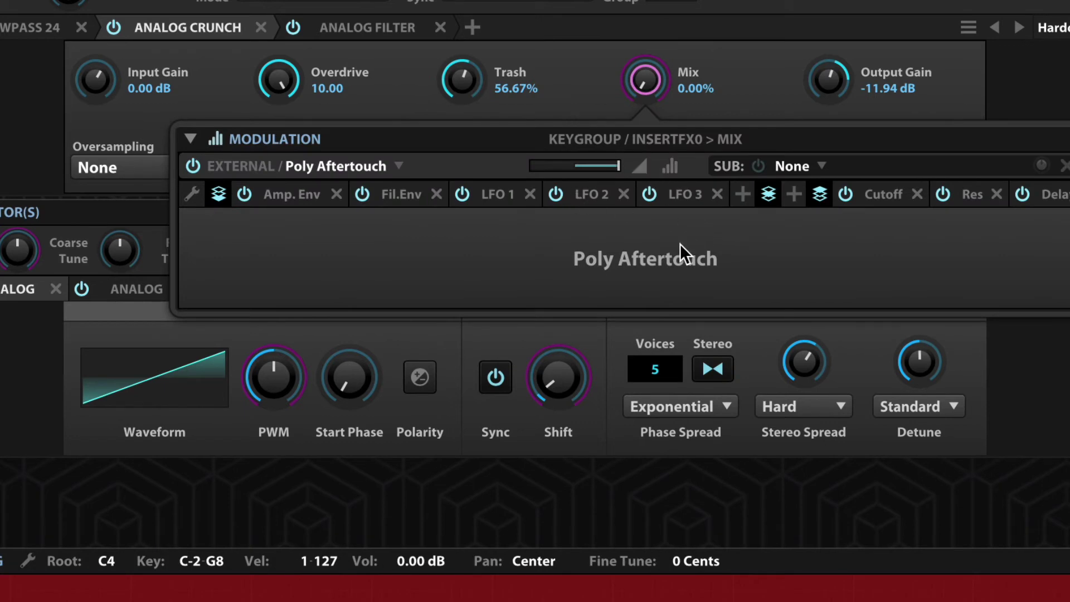
click(677, 166)
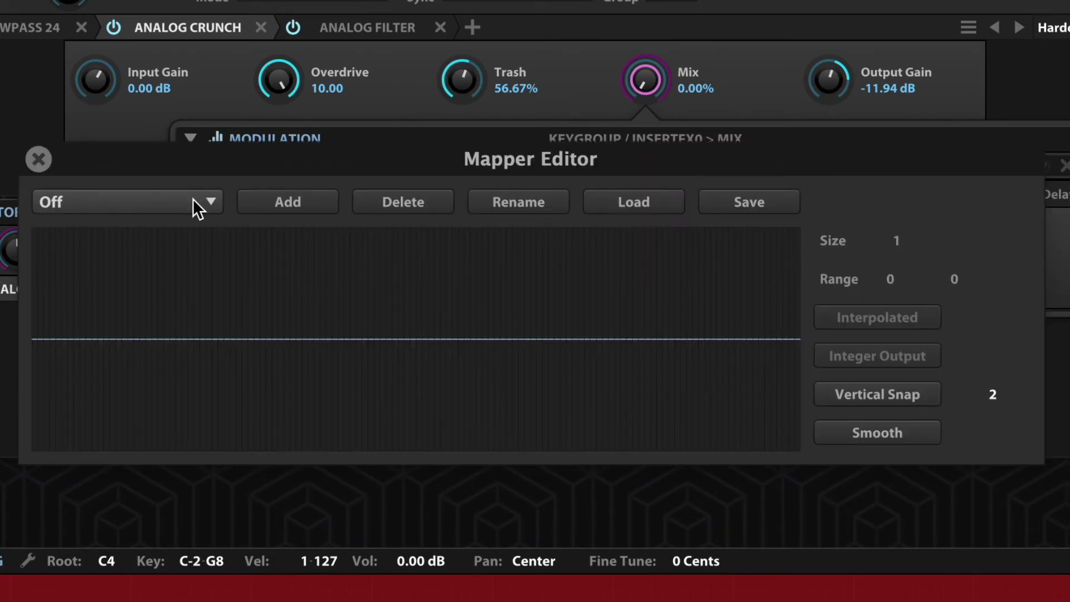
click(271, 198)
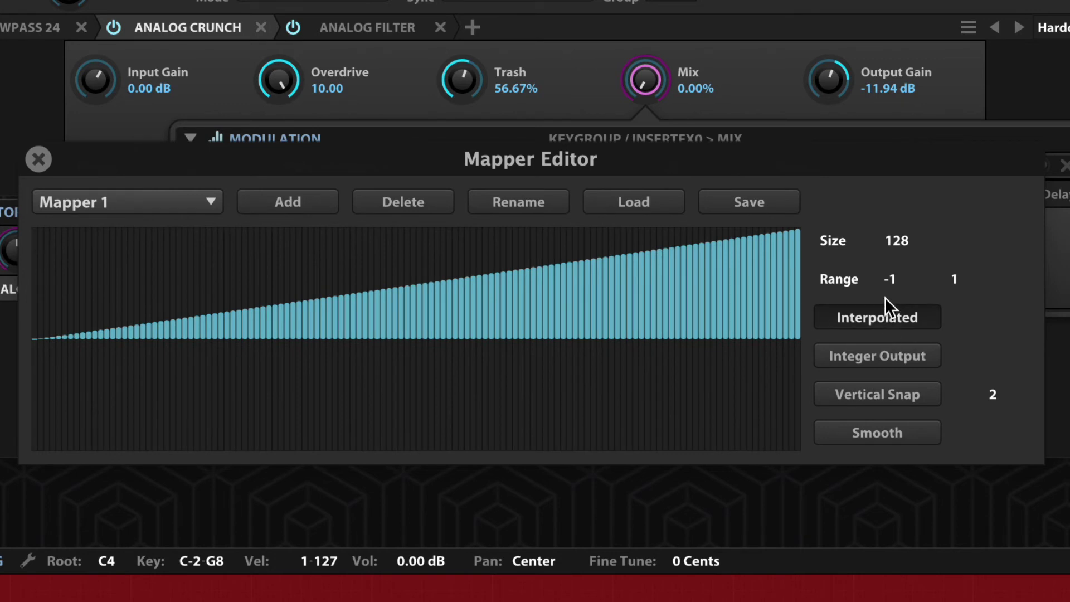
right_click(399, 238)
mouse_move(412, 268)
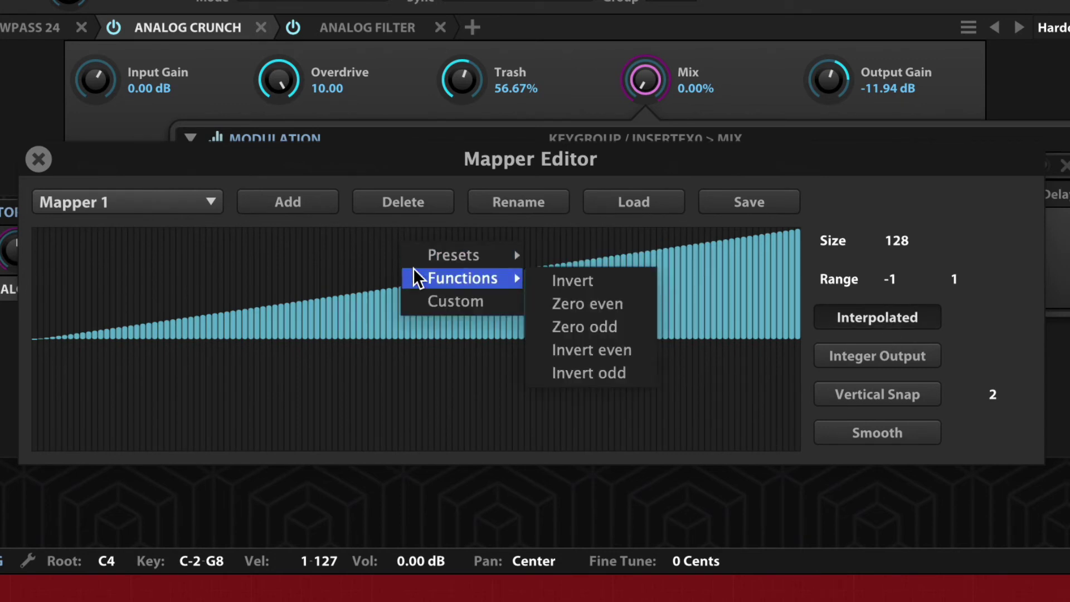
mouse_move(576, 282)
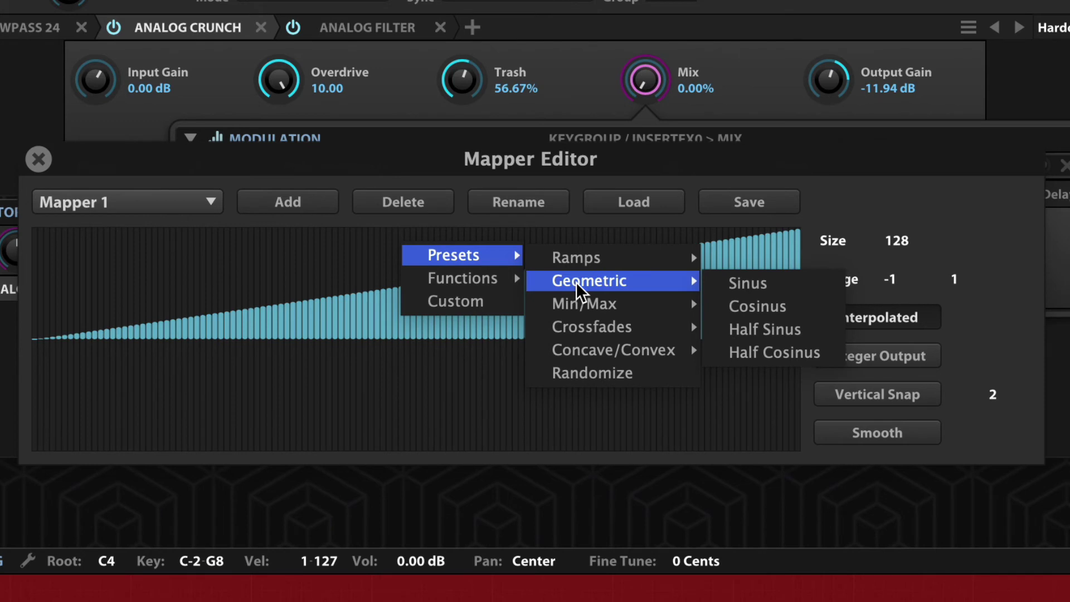
mouse_move(592, 328)
mouse_move(737, 318)
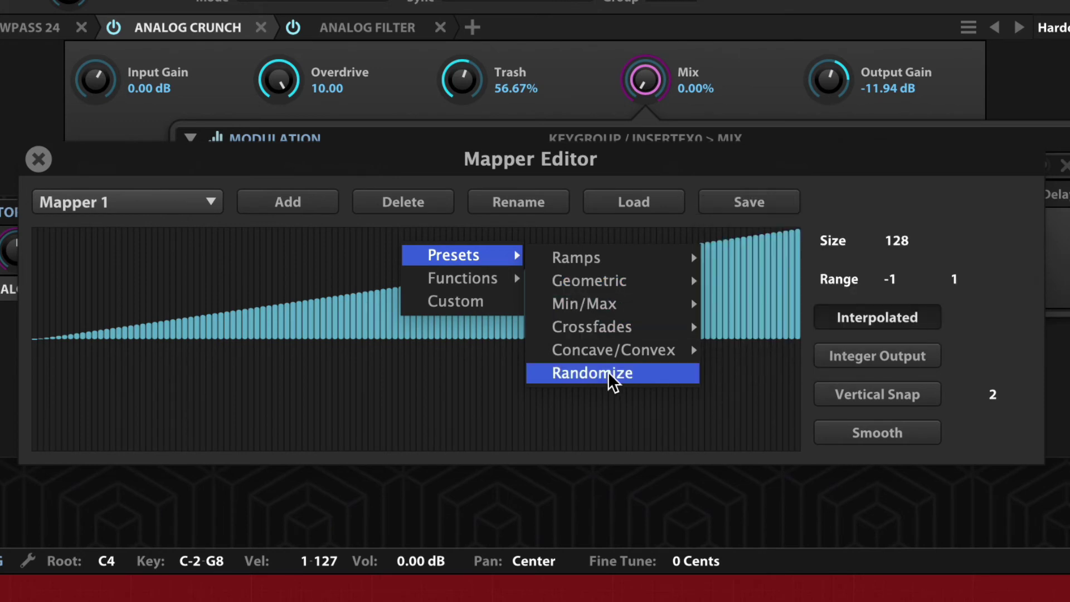
mouse_move(656, 357)
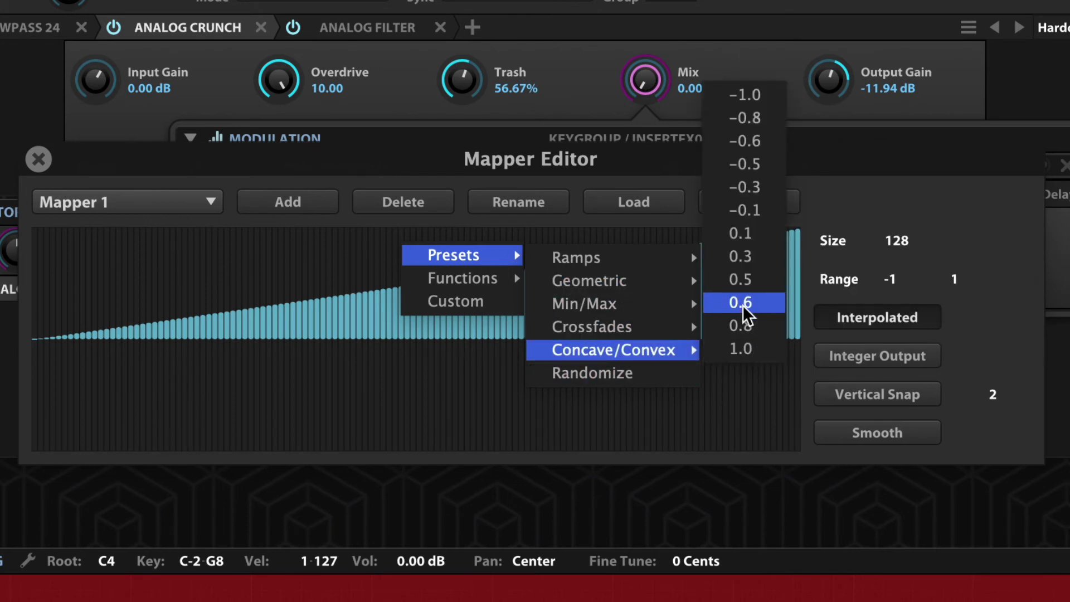
click(744, 260)
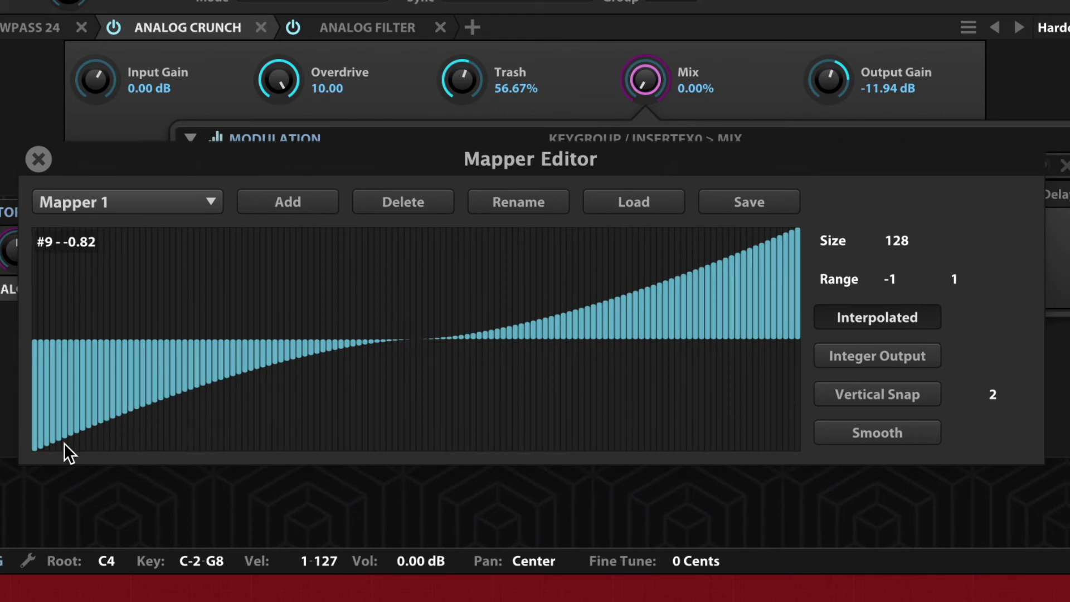
Step: Set the mapper range minimum to 0, apply a 0.5 concave/convex curve, and flatten its lower bars to zero
mouse_move(263, 390)
mouse_down()
mouse_move(263, 454)
mouse_move(168, 477)
mouse_move(9, 479)
mouse_up()
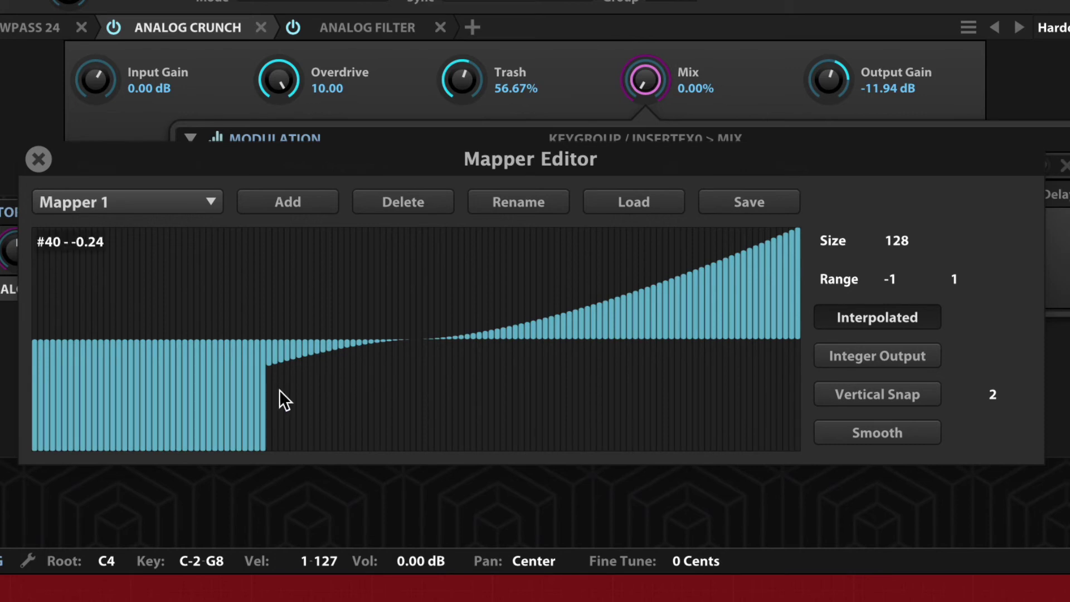
drag(254, 428, 197, 508)
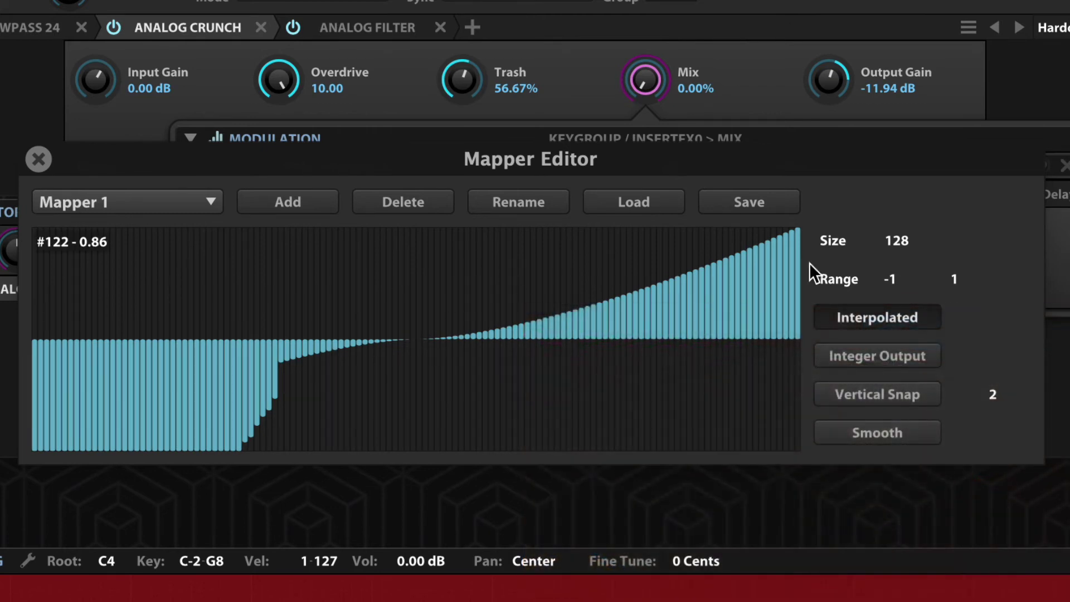
drag(887, 274, 886, 272)
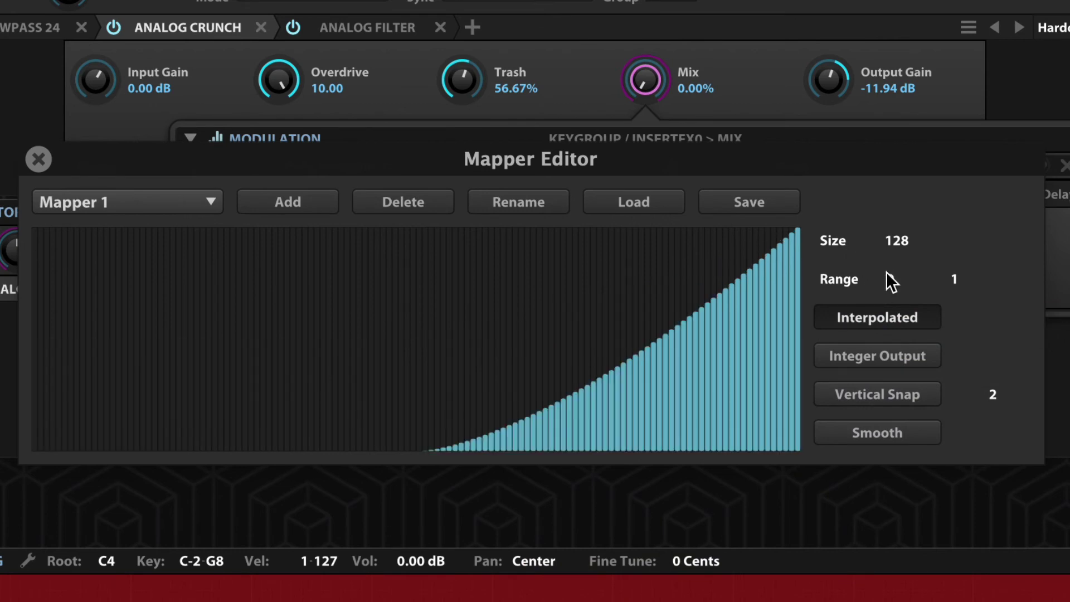
right_click(370, 274)
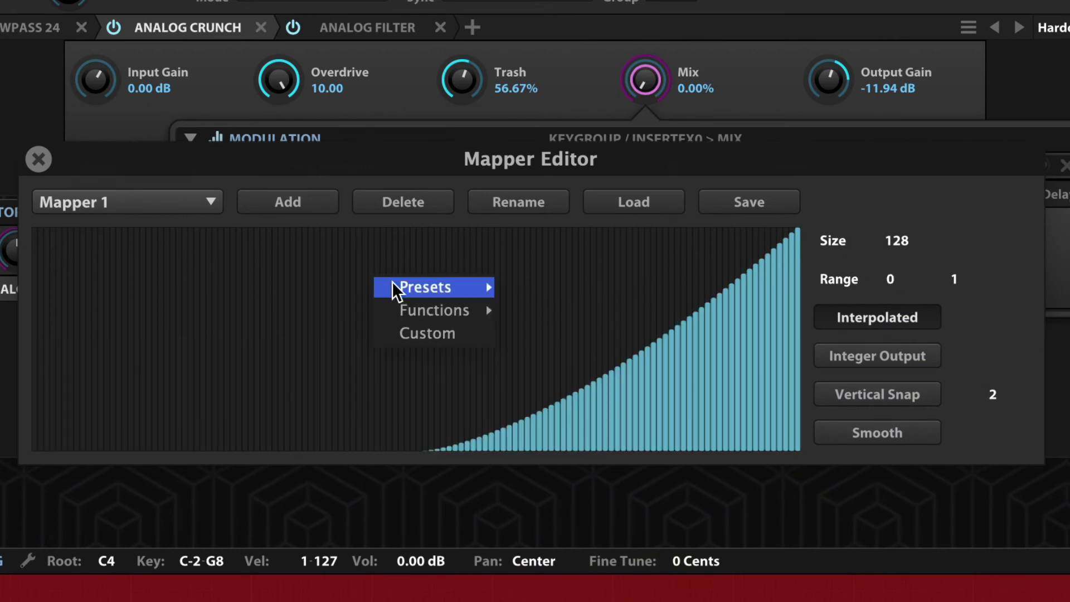
mouse_move(416, 310)
mouse_move(454, 288)
mouse_move(595, 384)
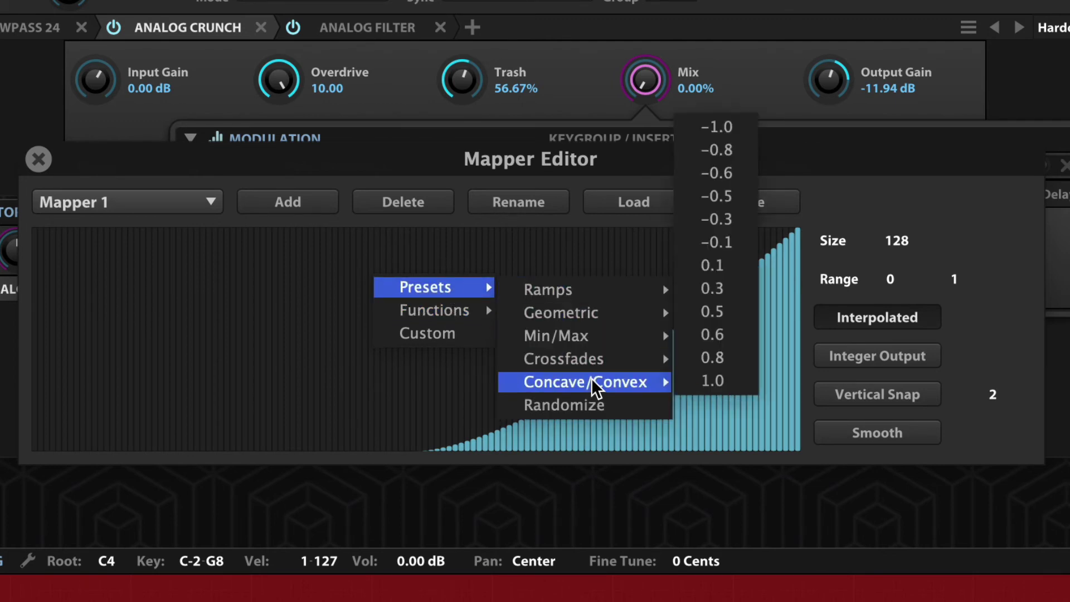
click(742, 315)
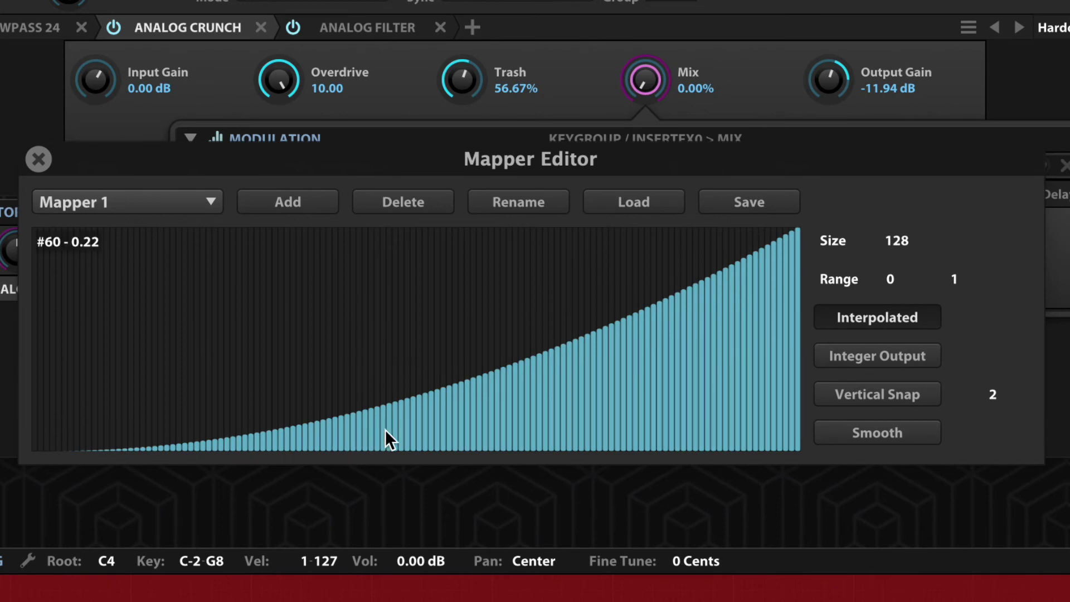
drag(304, 446, 39, 448)
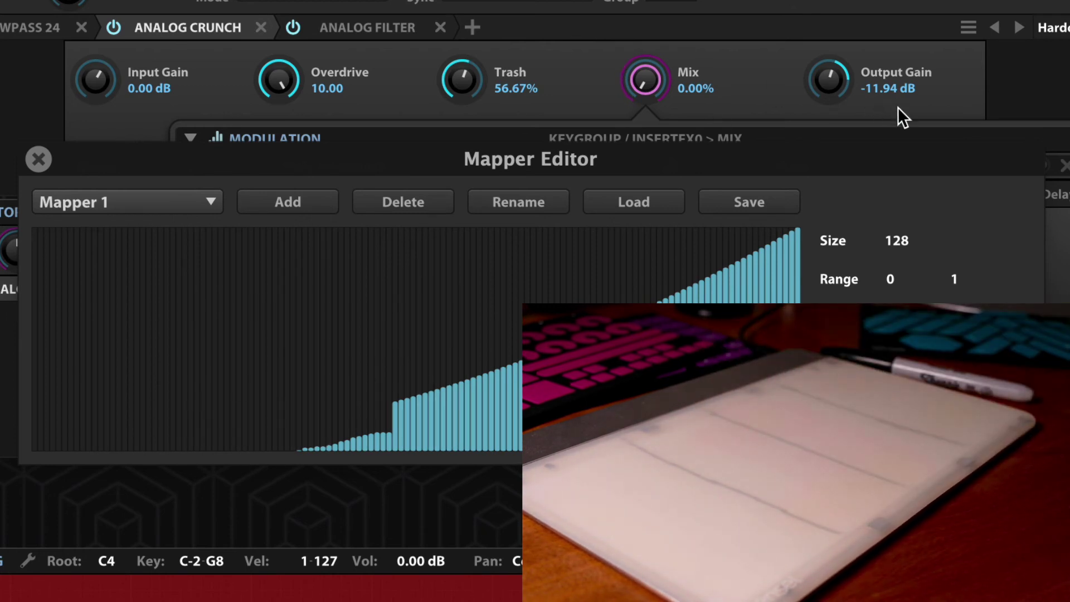
click(37, 160)
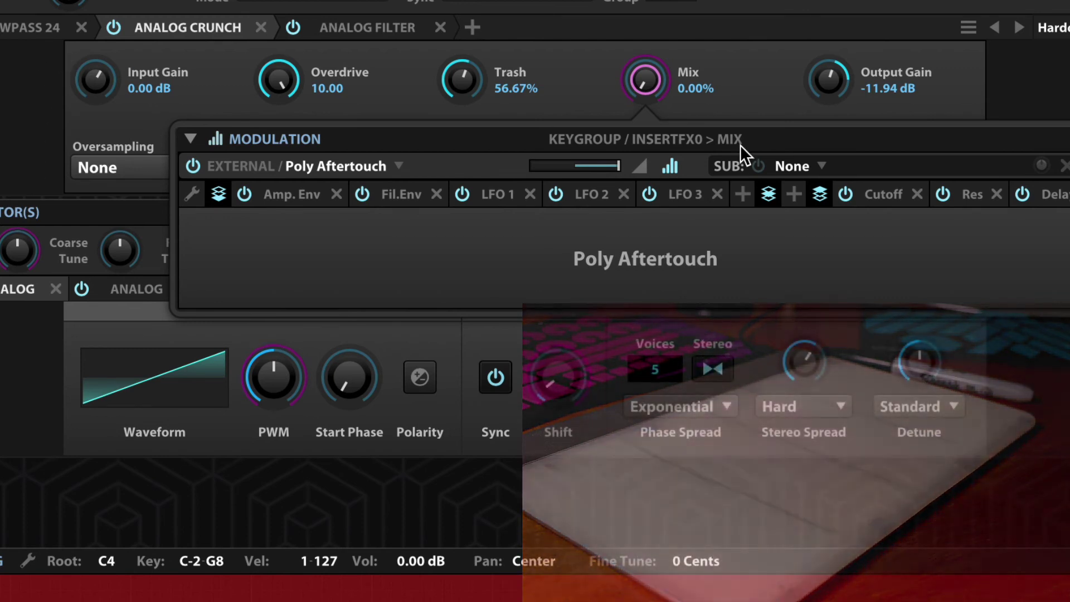
Step: Add a new Script Event Modulation to the hardsync Shift with Event Id 1
click(584, 88)
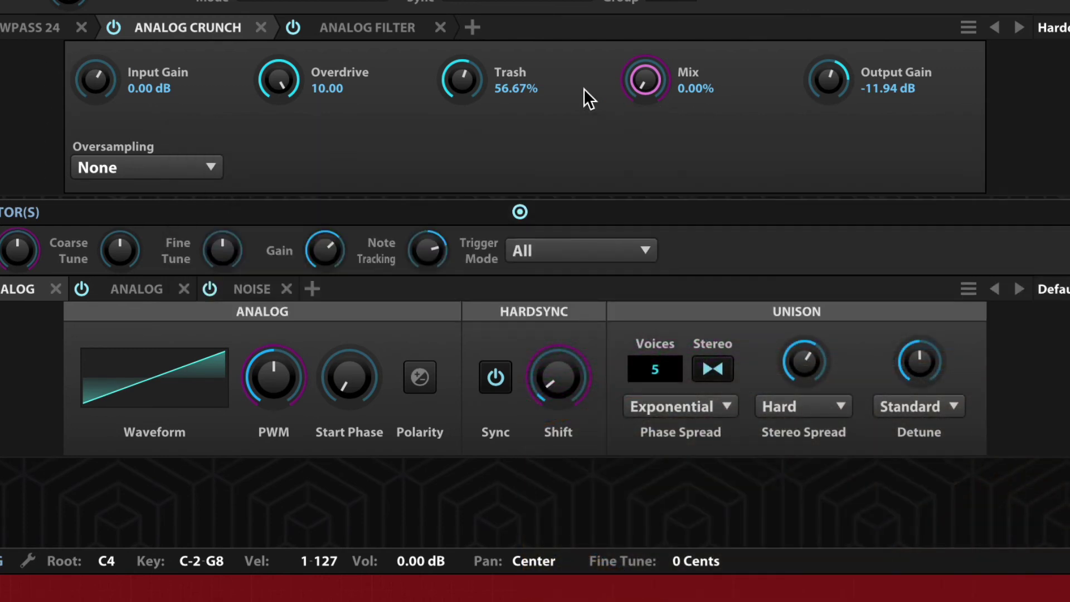
right_click(561, 381)
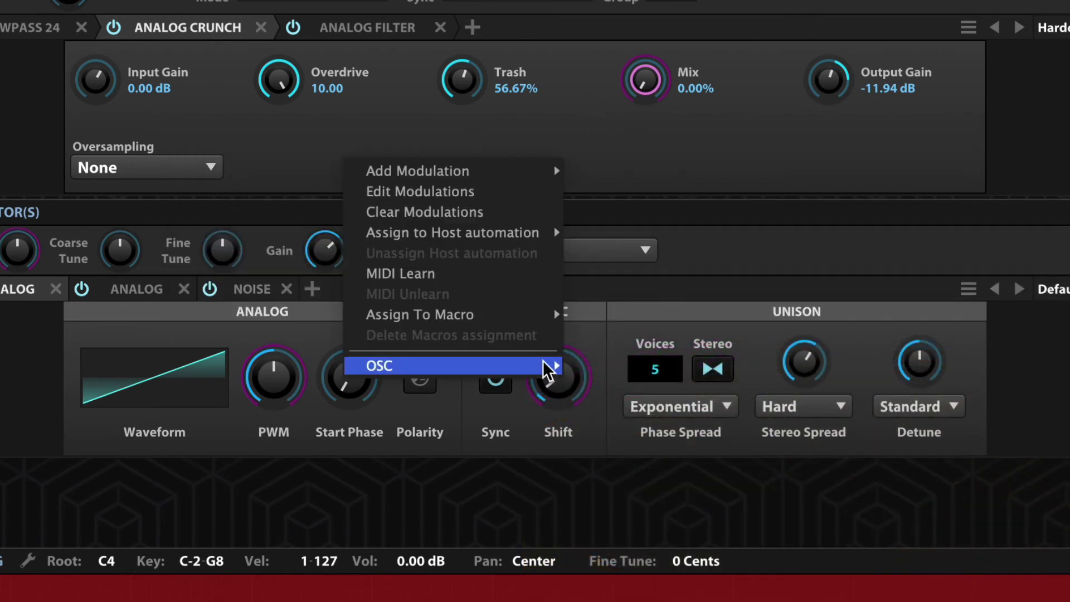
mouse_move(519, 238)
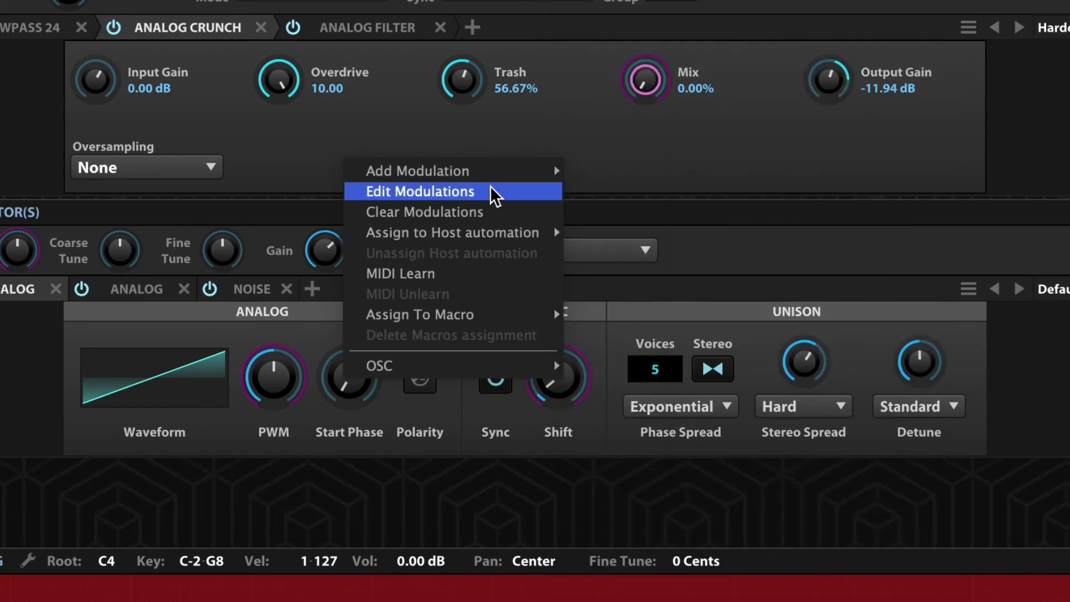
mouse_move(490, 177)
mouse_move(613, 510)
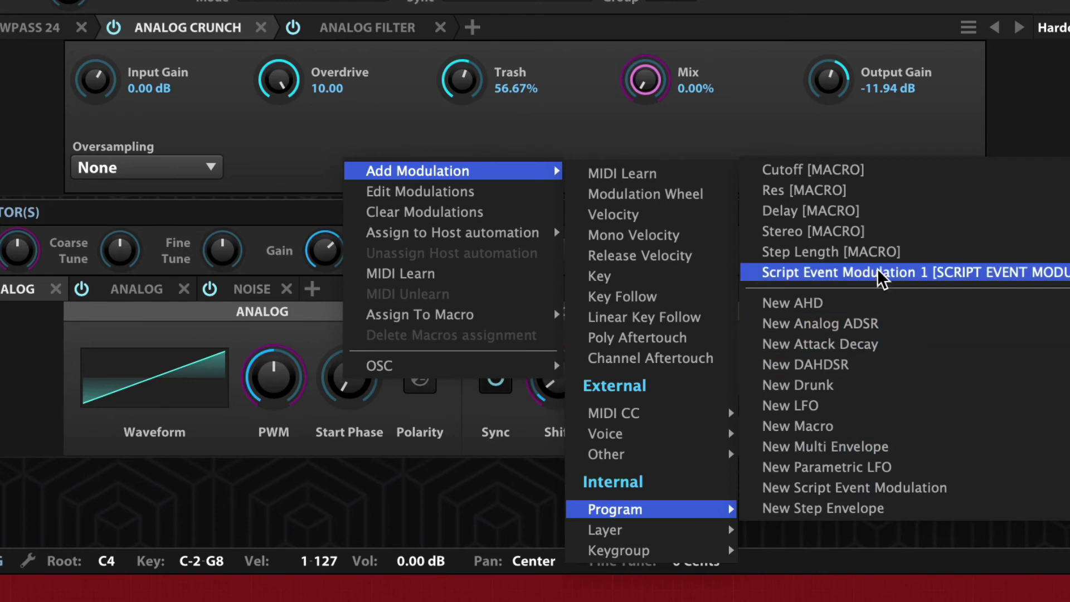
click(880, 488)
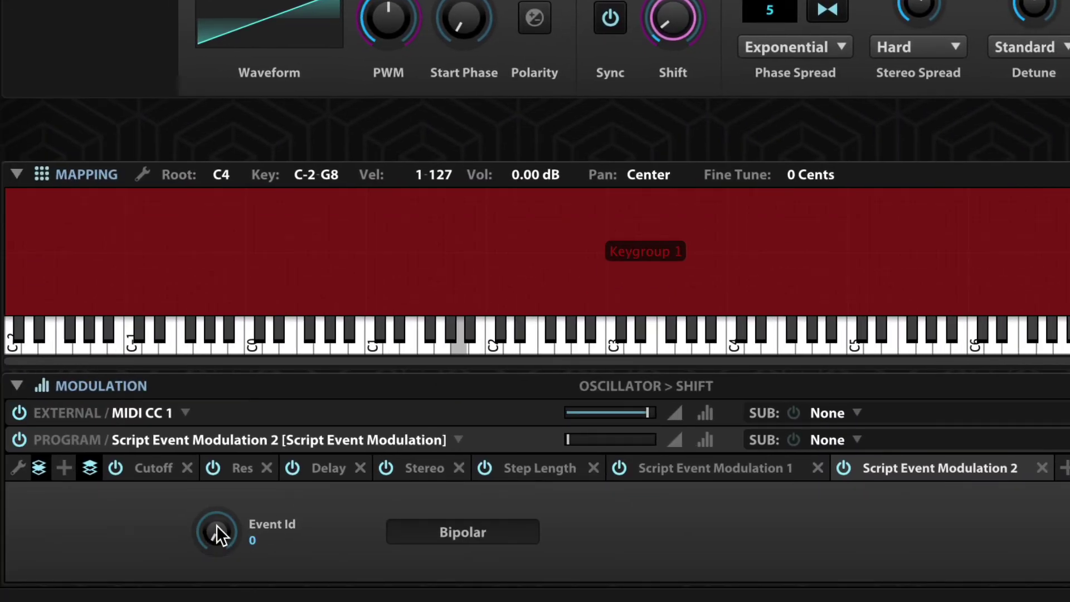
drag(217, 526, 217, 523)
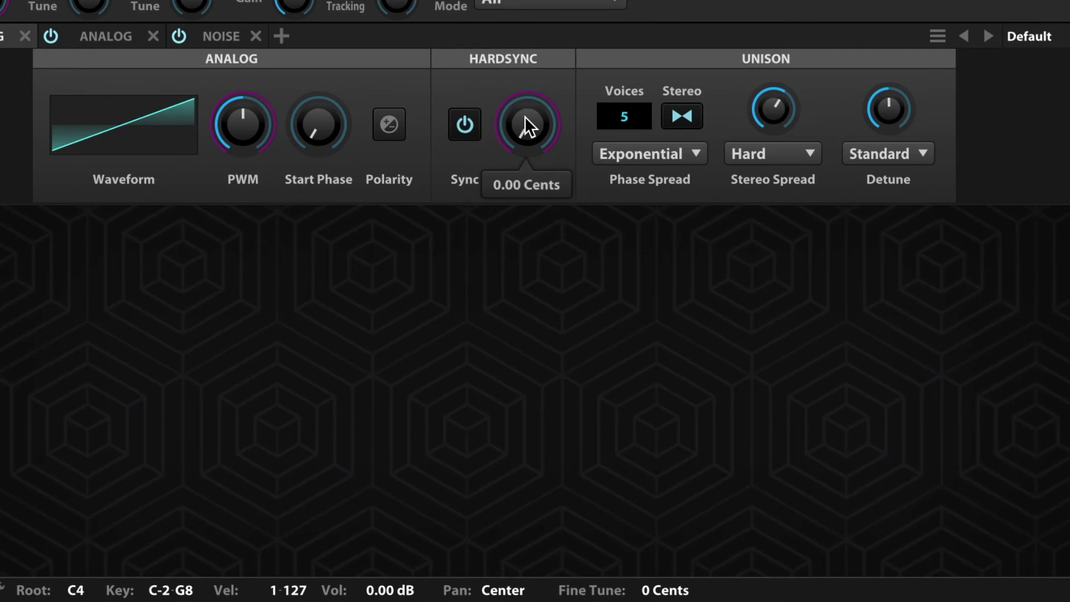
Step: Raise the Shift's script event modulation amount to full in the modulation list
right_click(542, 144)
click(459, 151)
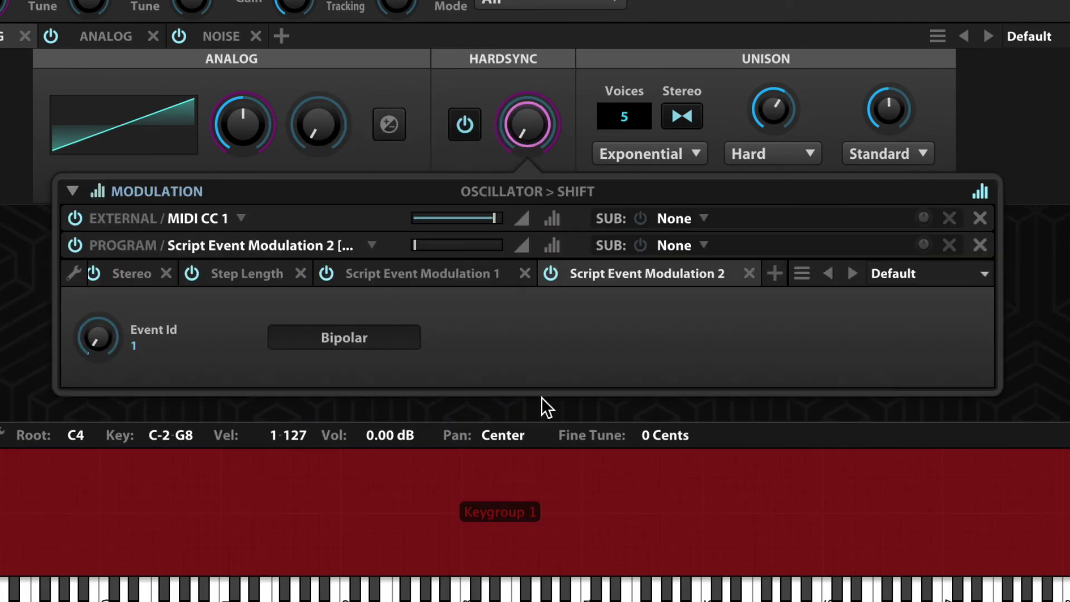
mouse_move(432, 256)
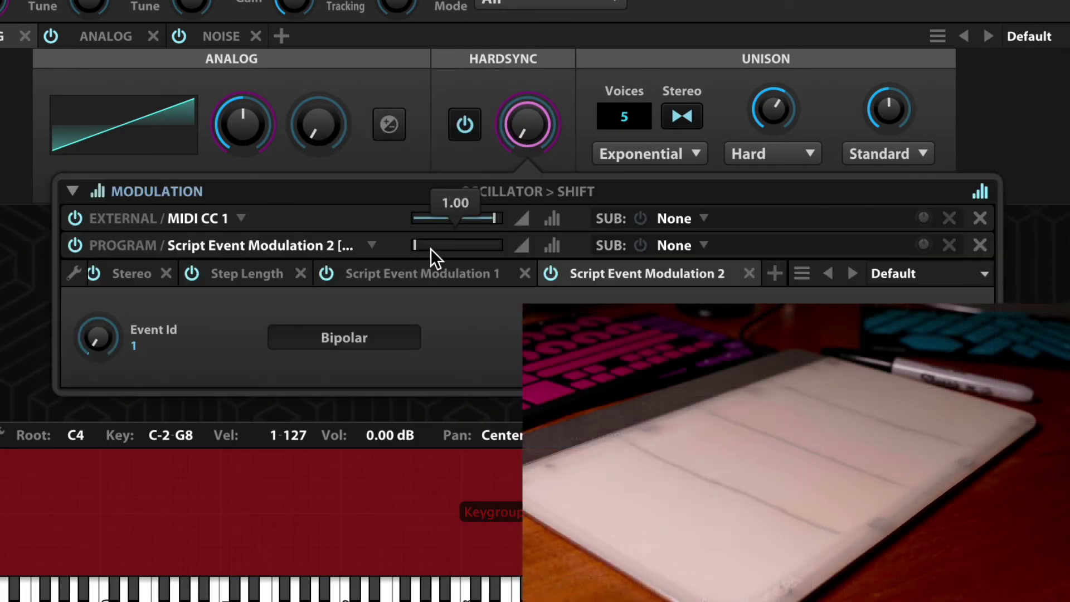
drag(427, 246, 518, 248)
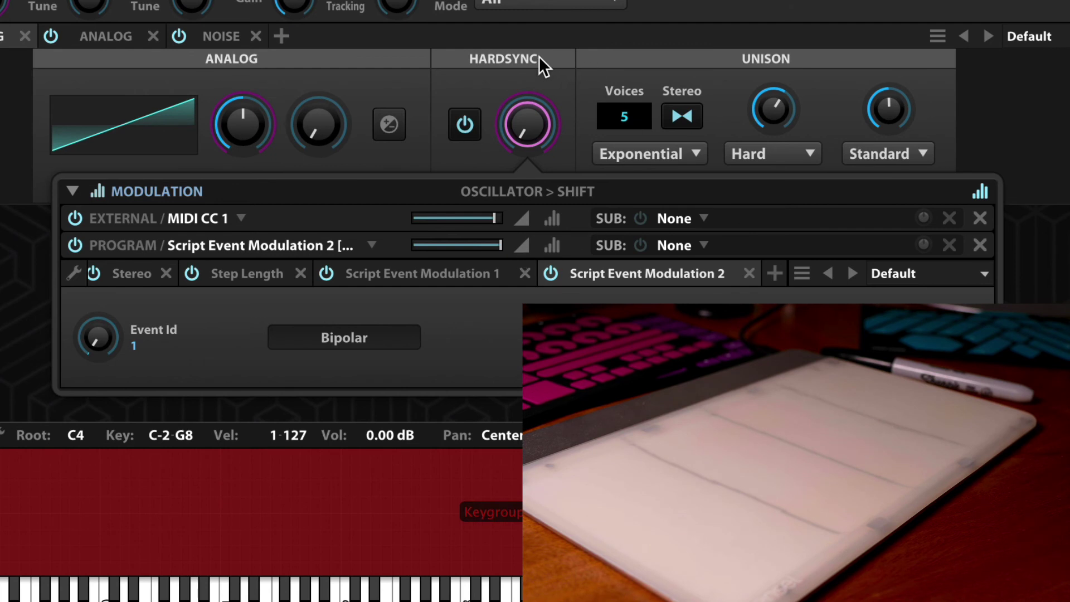
Step: Collapse the ANALOG oscillator editor panel via its active tab
click(558, 43)
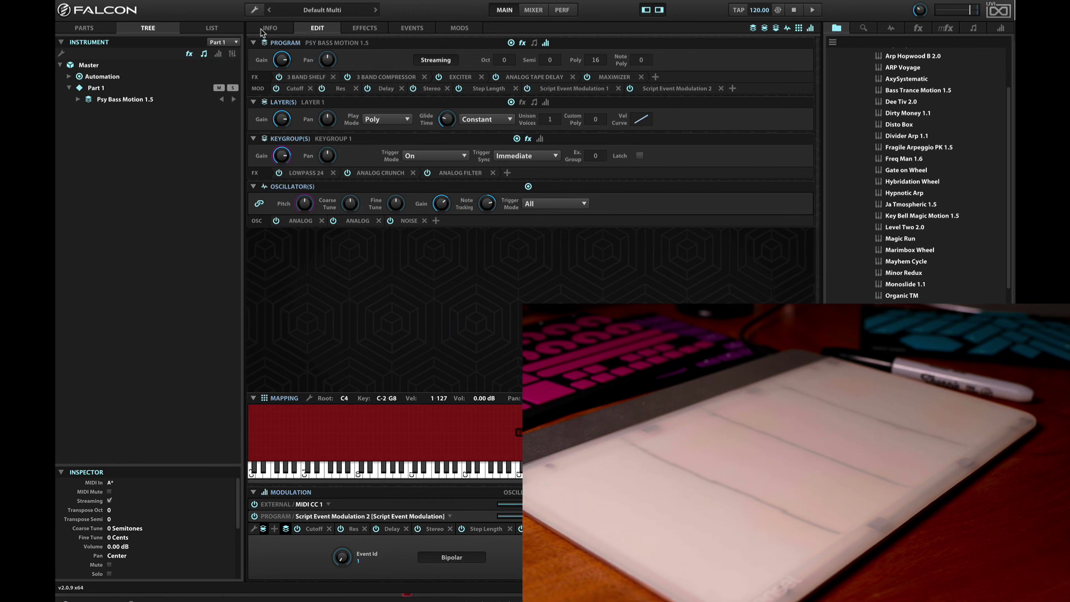
Step: Show the Psy Bass Motion info page, dismissing the Step Length options
click(268, 29)
right_click(468, 391)
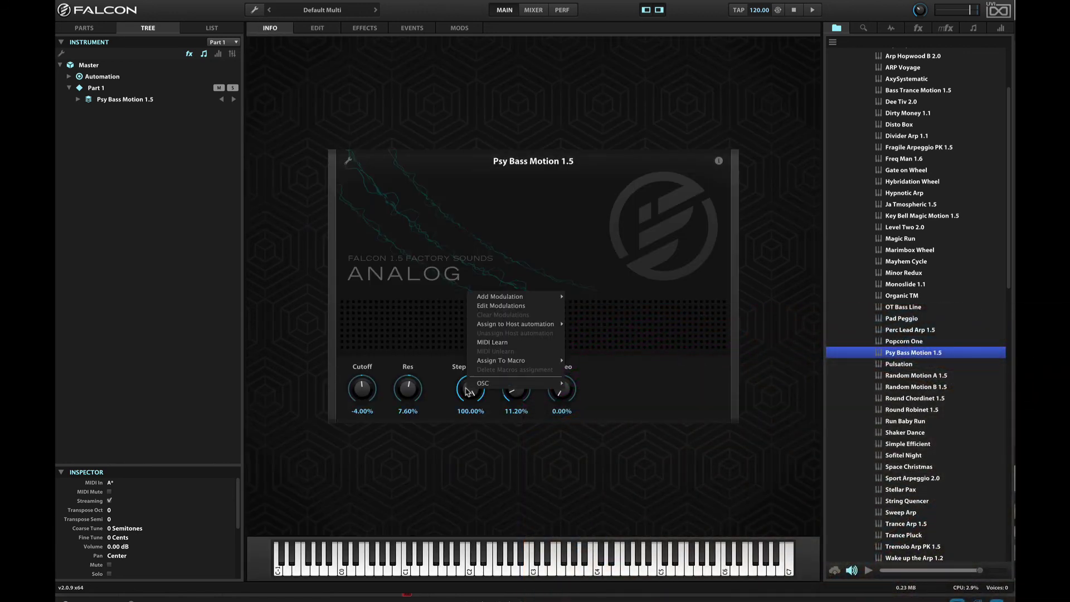
mouse_move(484, 362)
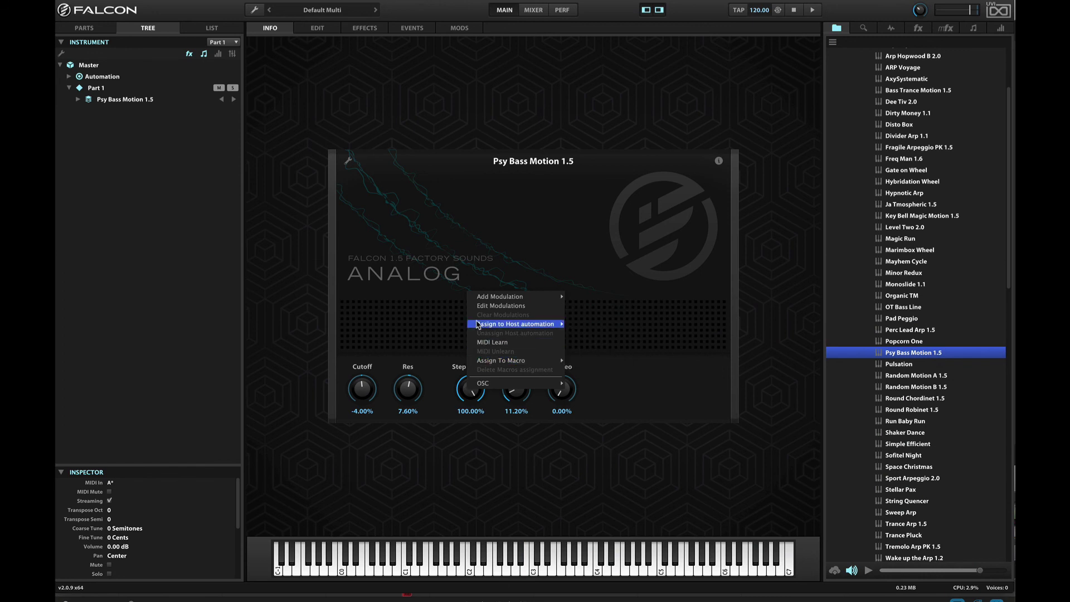
mouse_move(483, 301)
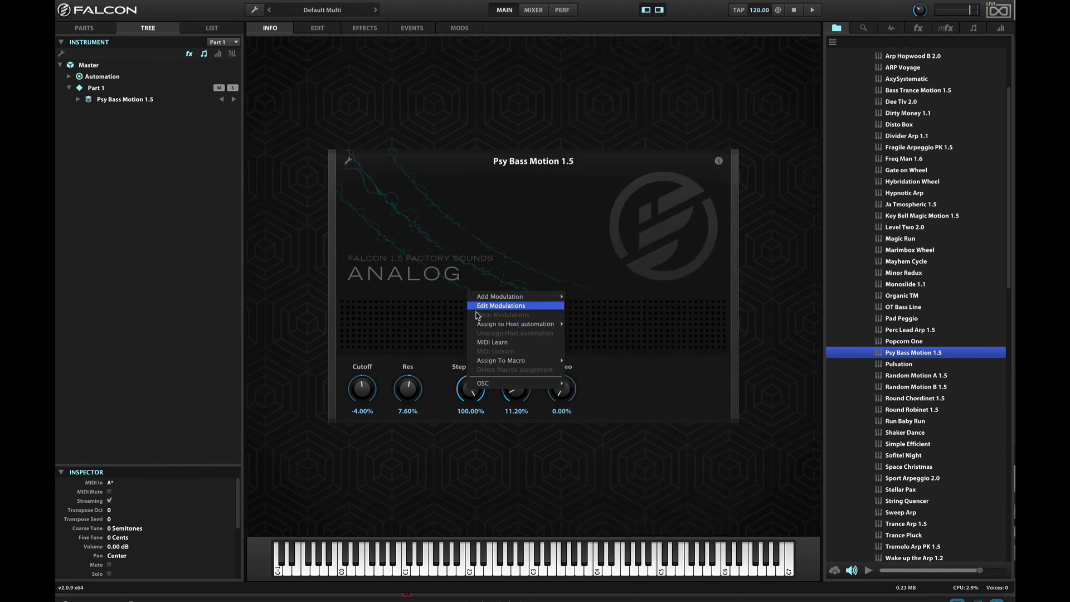
click(427, 384)
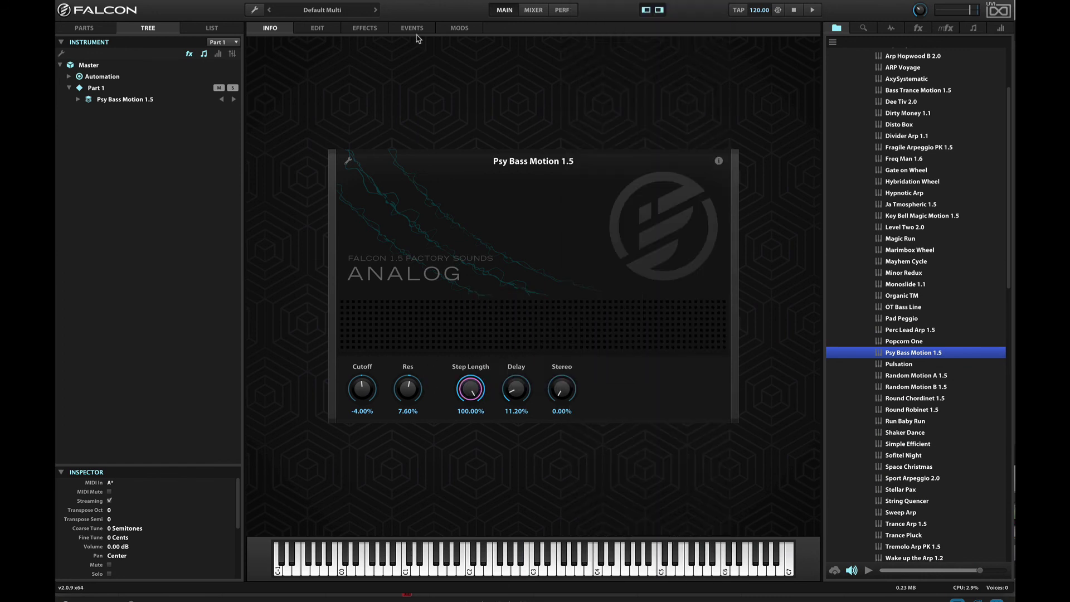
Step: Expand Psy Bass Motion 1.5 in the effects tree, select Script Processor, and return to Edit
click(375, 31)
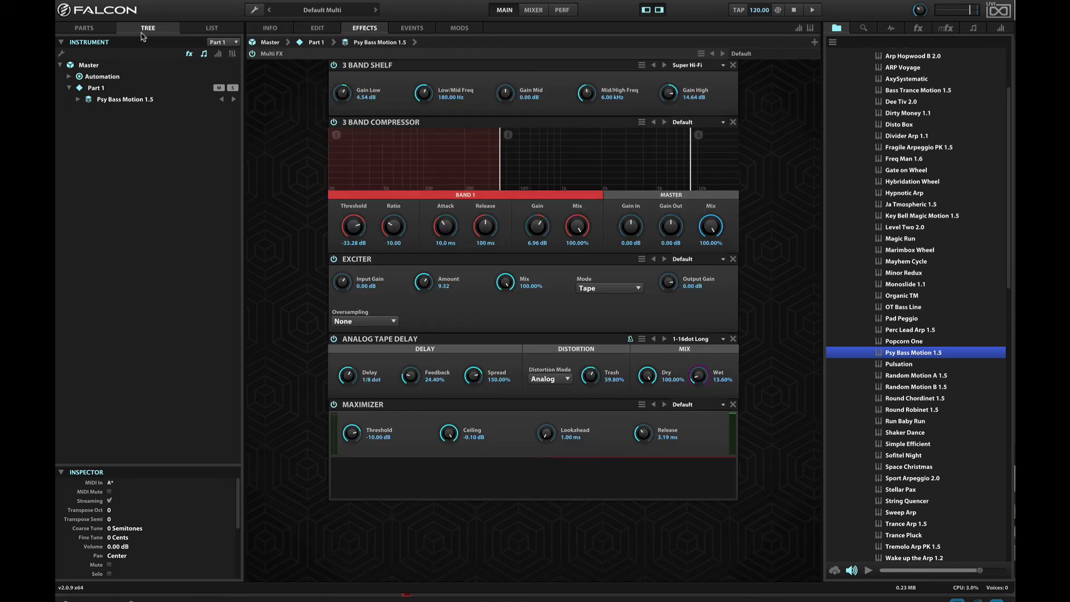
click(78, 100)
click(116, 123)
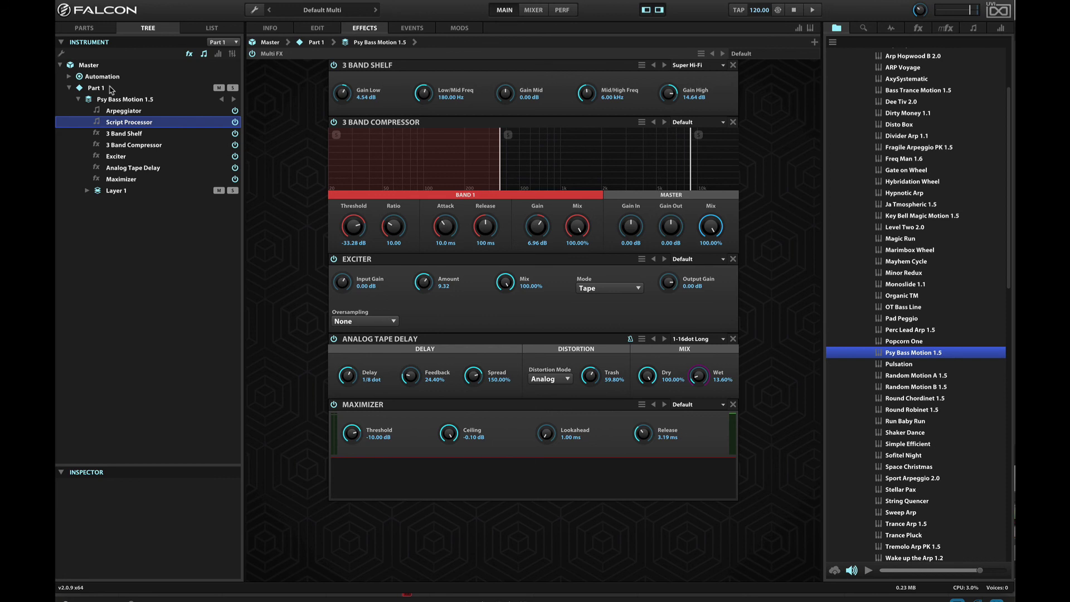
click(331, 30)
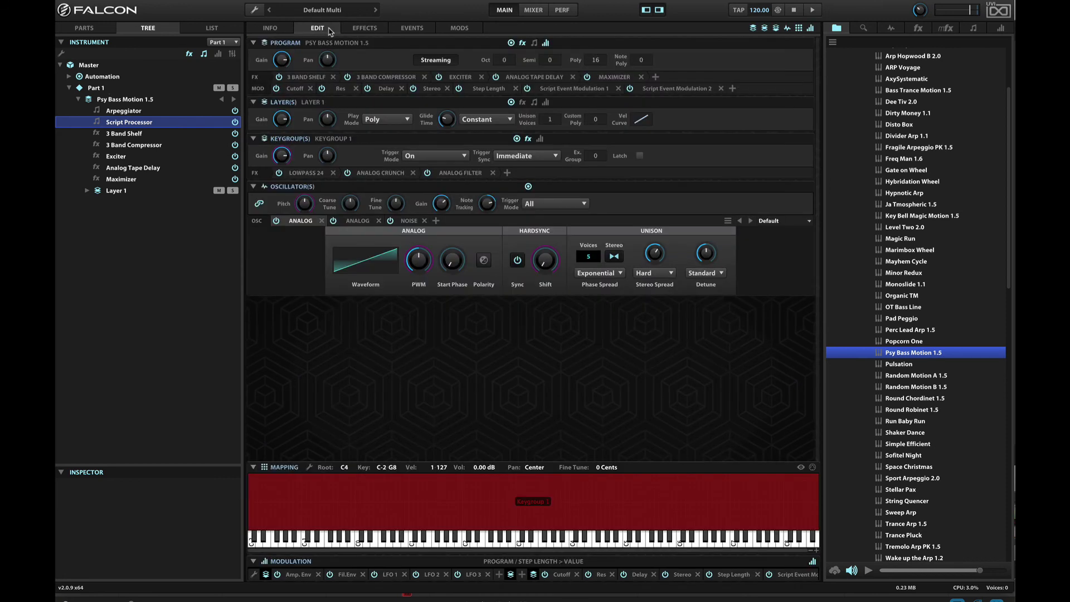